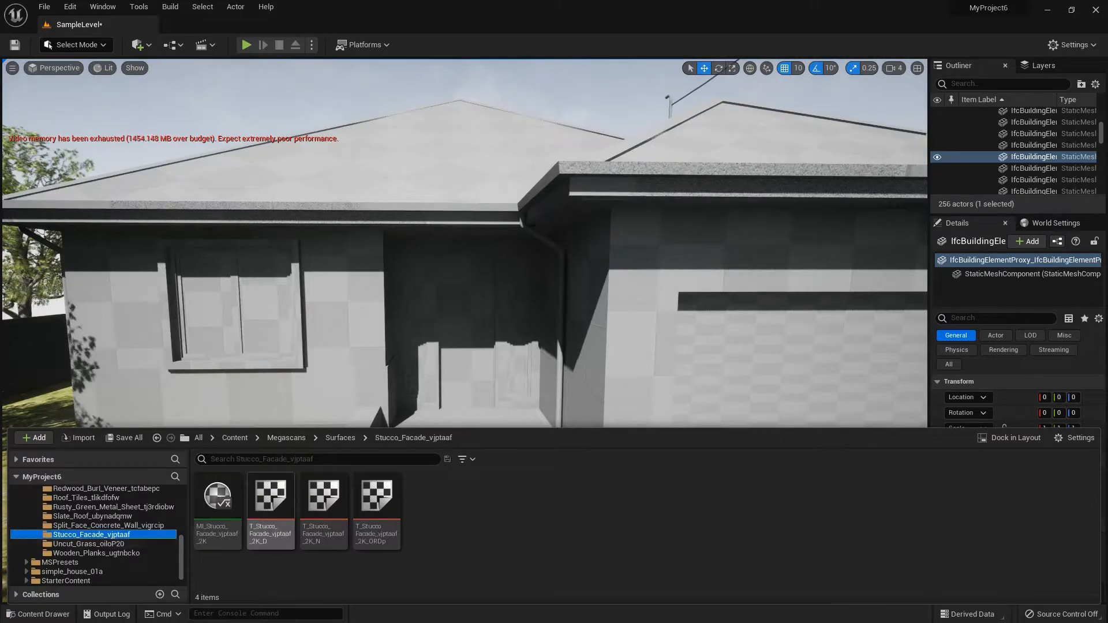
Step: Apply the MI_Stucco_Facade material to the house's front walls and the MI_Uncut_Grass instance material to the lawn
{"action": "left_click_drag", "start_coordinate": [219, 495], "coordinate": [635, 375]}
{"action": "left_click", "coordinate": [39, 614]}
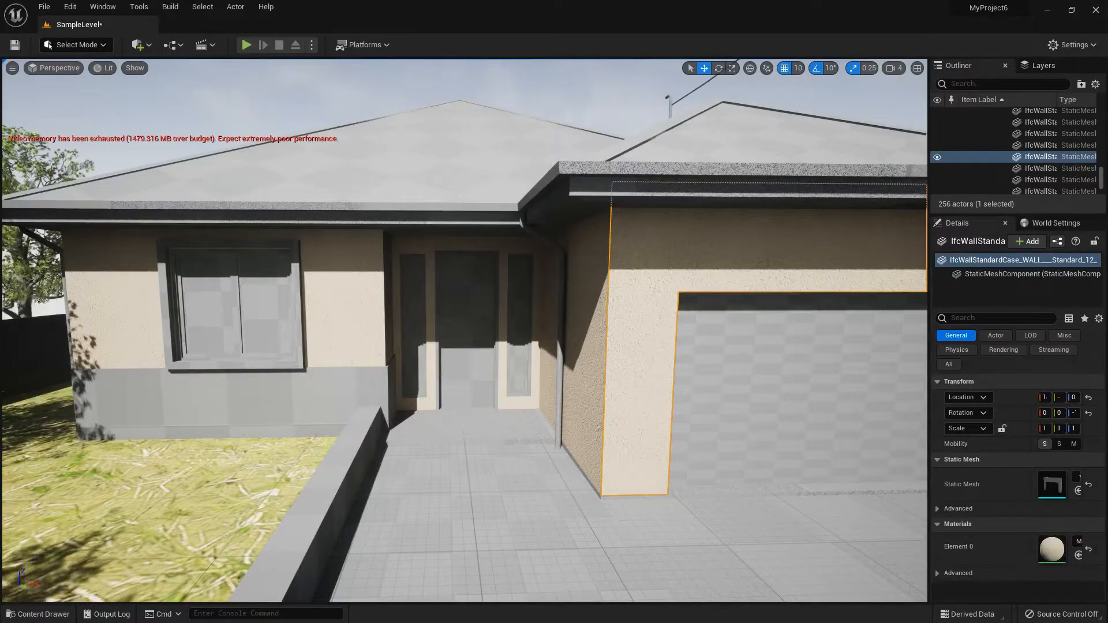
{"action": "left_click", "coordinate": [34, 614]}
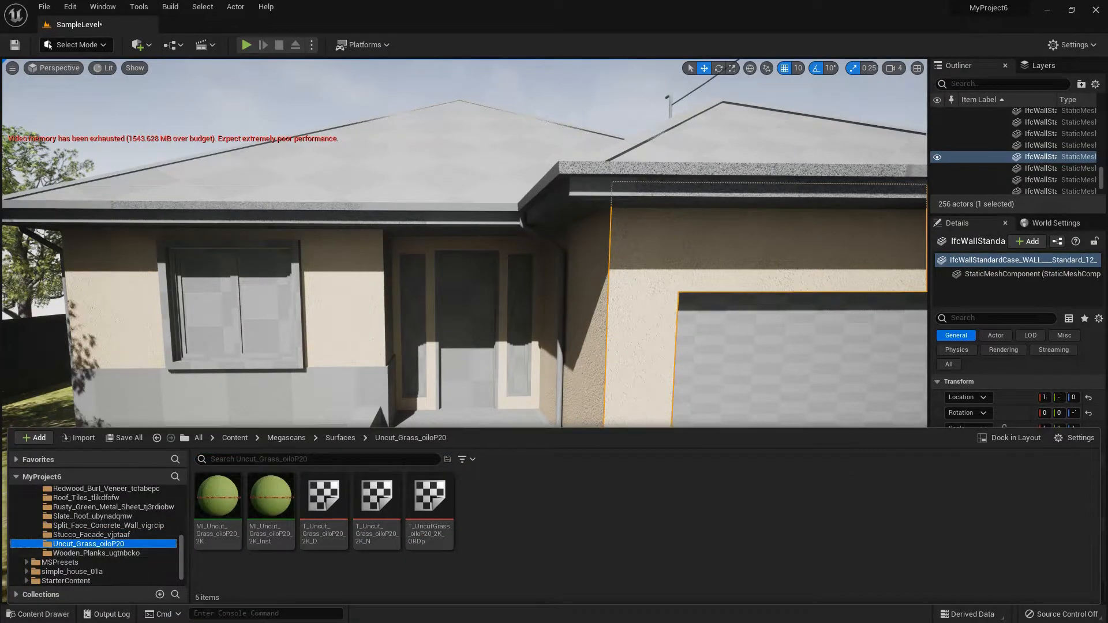
{"action": "scroll", "coordinate": [464, 243], "scroll_direction": "down", "scroll_amount": 4}
{"action": "scroll", "coordinate": [464, 243], "scroll_direction": "down", "scroll_amount": 4}
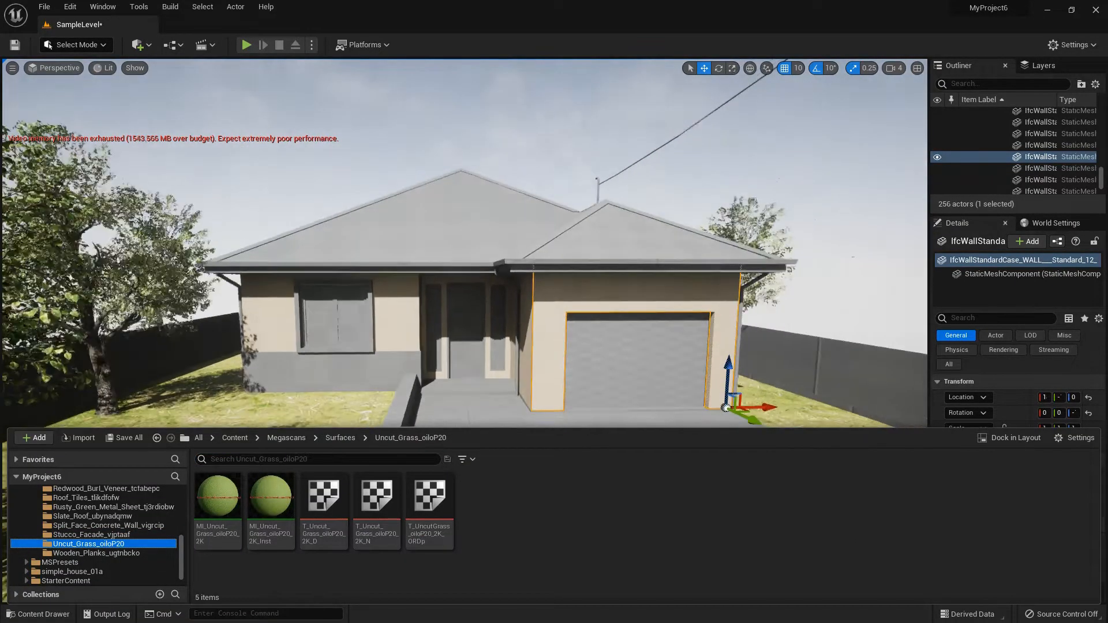
{"action": "left_click_drag", "start_coordinate": [271, 502], "coordinate": [559, 449]}
{"action": "scroll", "coordinate": [465, 331], "scroll_direction": "up", "scroll_amount": 5}
Step: Apply the MI_Brick_Facade material to the wall band below the front window and to the low wall beside the entrance path
{"action": "left_click", "coordinate": [38, 614]}
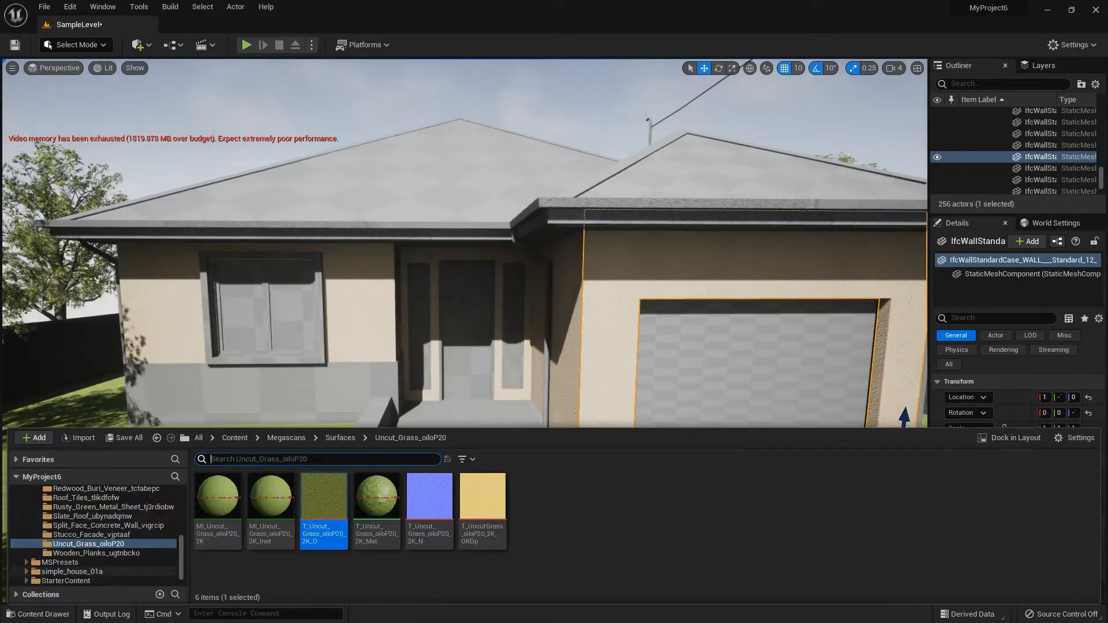
{"action": "scroll", "coordinate": [110, 536], "scroll_direction": "up", "scroll_amount": 5}
{"action": "left_click", "coordinate": [98, 507]}
{"action": "left_click", "coordinate": [110, 526]}
{"action": "left_click_drag", "start_coordinate": [217, 501], "coordinate": [358, 399]}
{"action": "left_click", "coordinate": [38, 615]}
{"action": "scroll", "coordinate": [465, 330], "scroll_direction": "down", "scroll_amount": 4}
{"action": "left_click", "coordinate": [38, 614]}
{"action": "scroll", "coordinate": [465, 260], "scroll_direction": "down", "scroll_amount": 5}
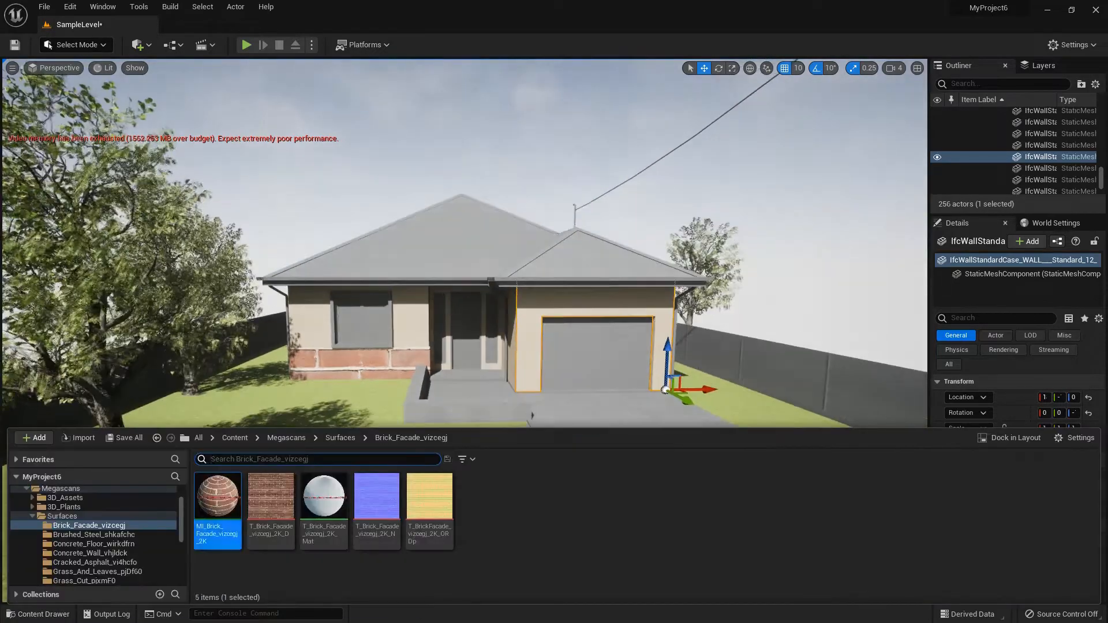
{"action": "left_click_drag", "start_coordinate": [217, 501], "coordinate": [462, 406]}
{"action": "left_click", "coordinate": [461, 405]}
Step: Open the MI_Brick_Facade material instance and set its Tiling X and Tiling Y to 5
{"action": "double_click", "coordinate": [1053, 549]}
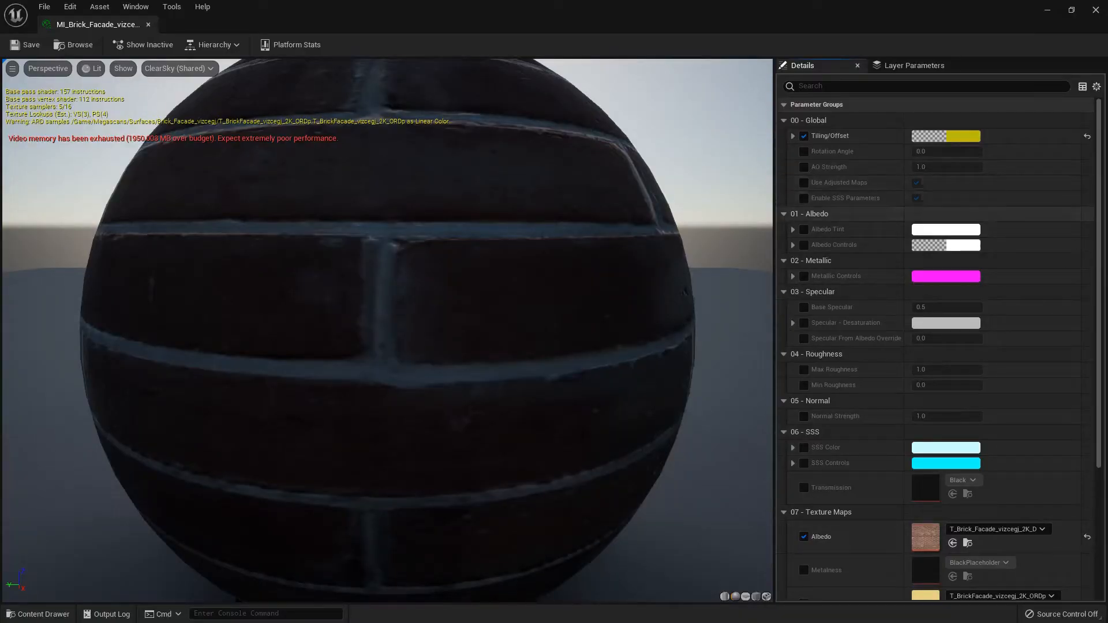
{"action": "left_click", "coordinate": [793, 137]}
{"action": "left_click", "coordinate": [938, 152]}
{"action": "type", "text": "5"}
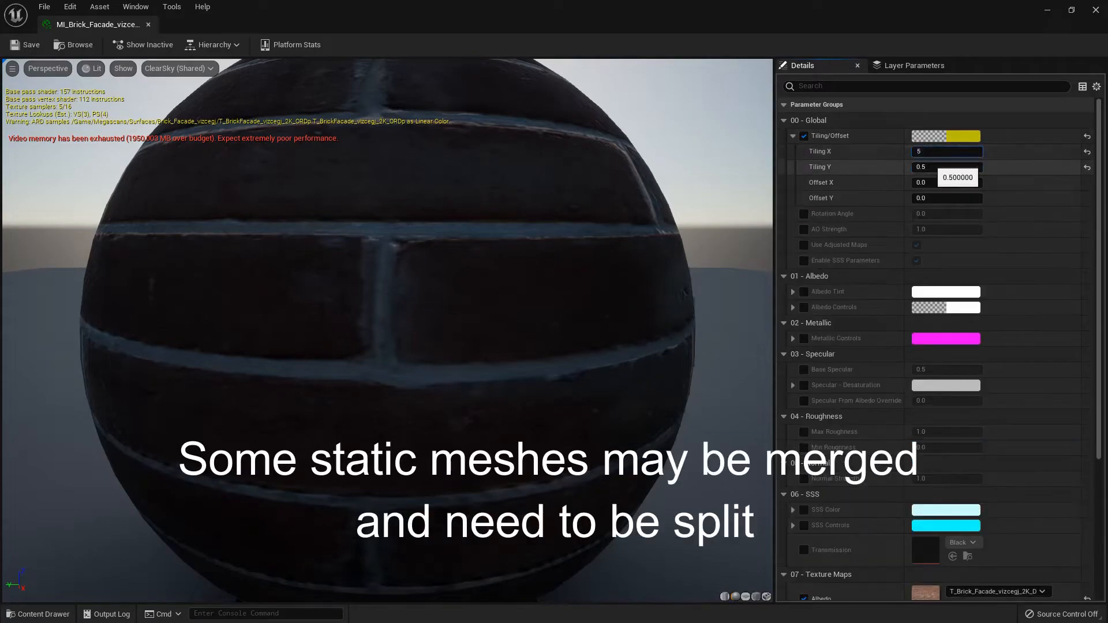
{"action": "left_click", "coordinate": [934, 167]}
{"action": "type", "text": "5"}
{"action": "key", "text": "Return"}
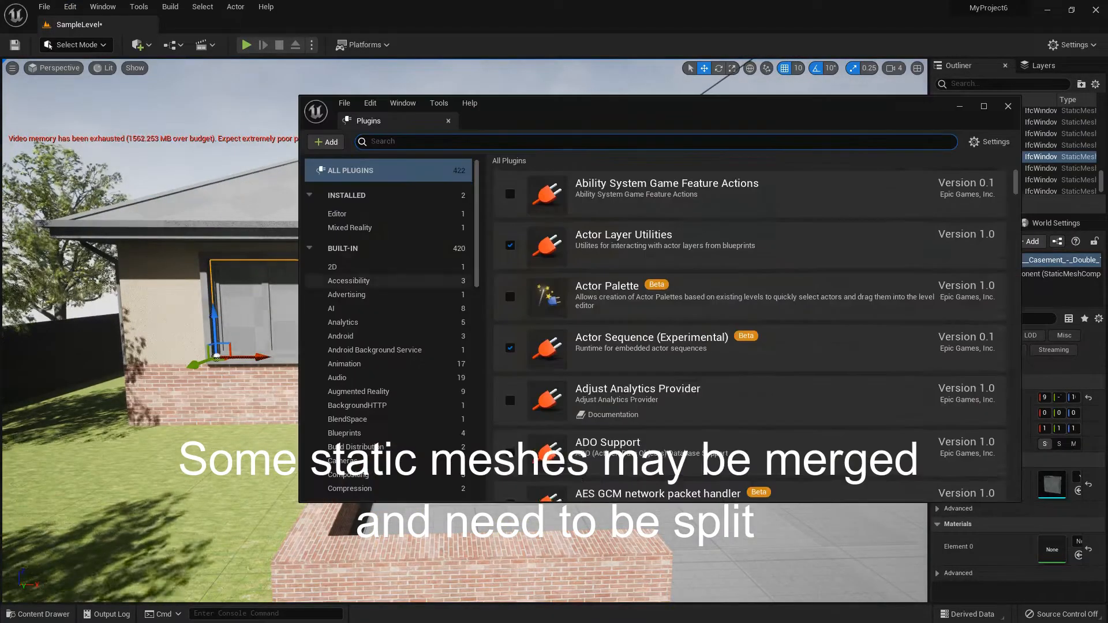
Step: Split the merged mesh of the double casement window on the house front into separate parts
{"action": "scroll", "coordinate": [751, 323], "scroll_direction": "down", "scroll_amount": 5}
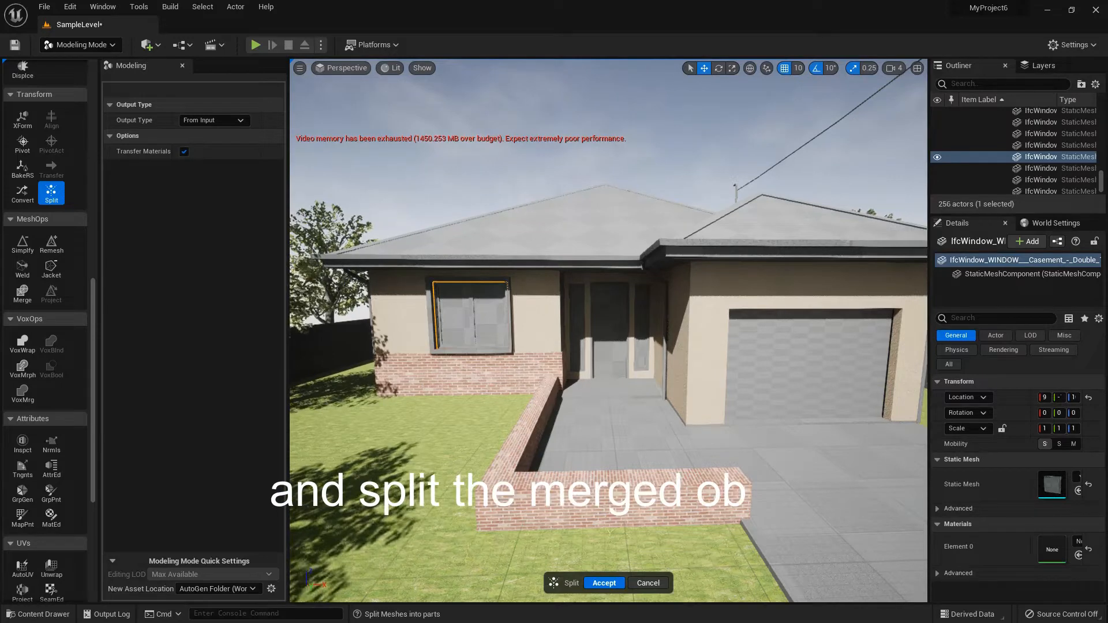
{"action": "scroll", "coordinate": [608, 331], "scroll_direction": "up", "scroll_amount": 3}
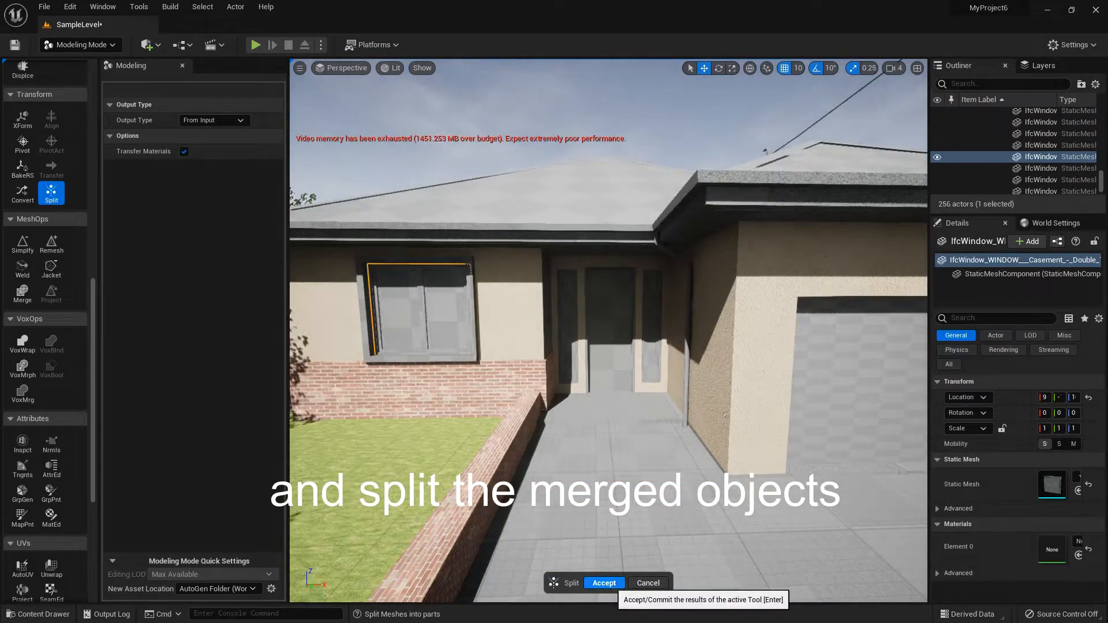
{"action": "left_click", "coordinate": [605, 584]}
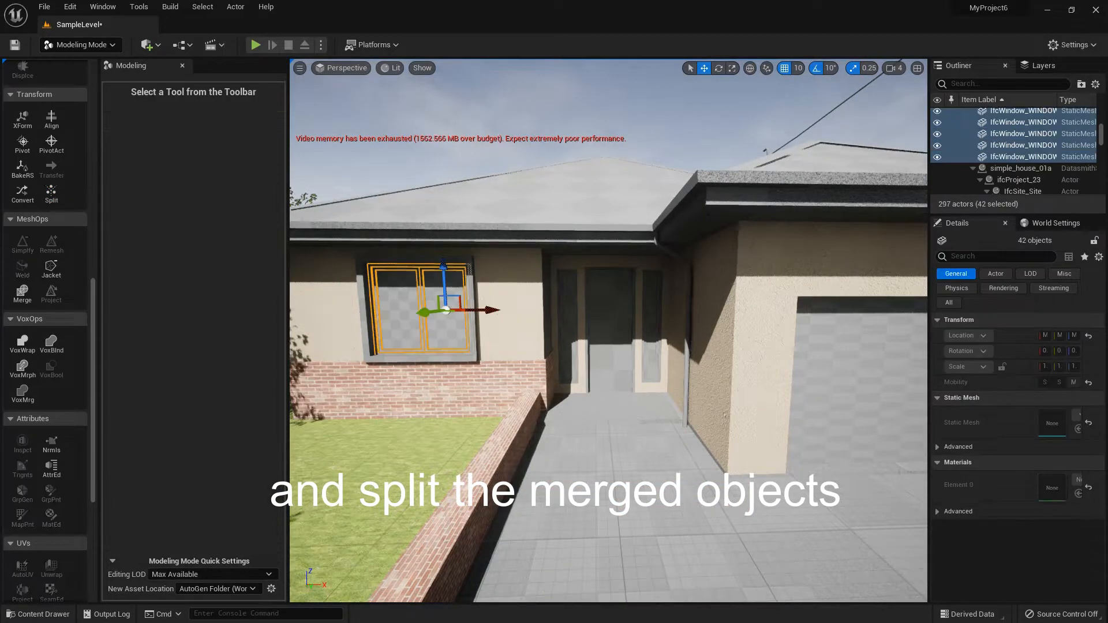
Step: Apply the dark glass material from the StarterContent Materials folder to both panes of the split front window
{"action": "scroll", "coordinate": [608, 331], "scroll_direction": "up", "scroll_amount": 3}
{"action": "left_click", "coordinate": [51, 614]}
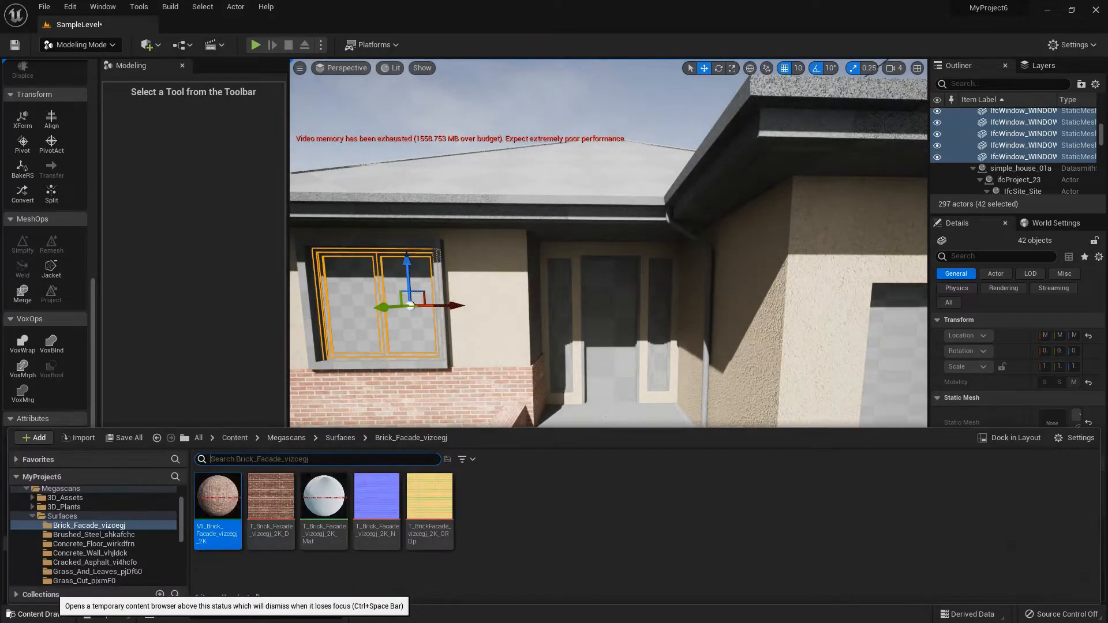
{"action": "scroll", "coordinate": [93, 534], "scroll_direction": "down", "scroll_amount": 5}
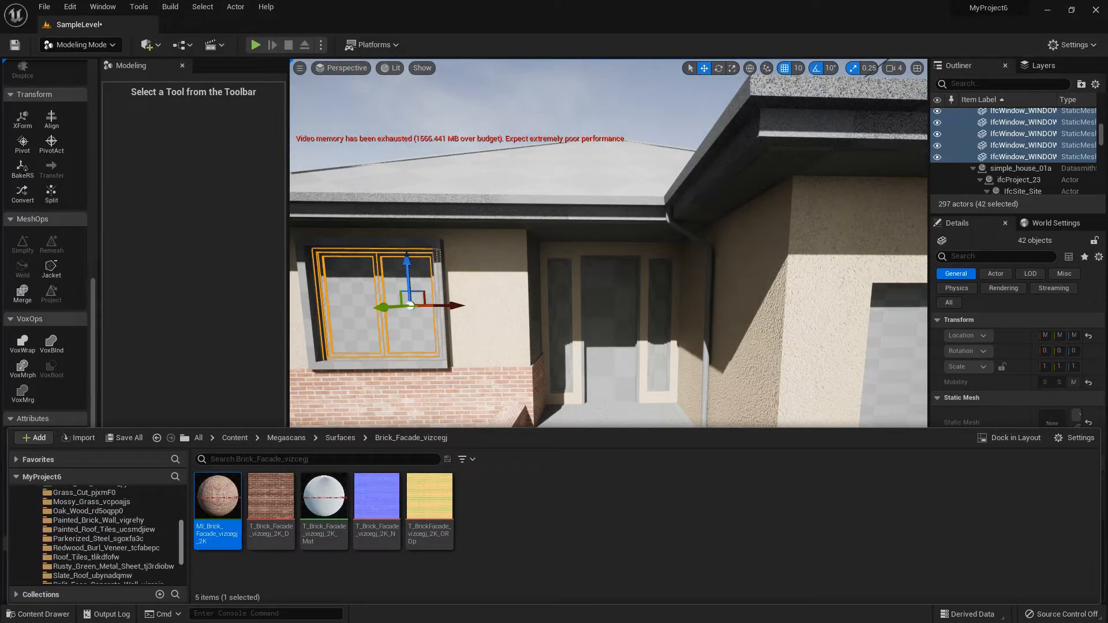
{"action": "left_click", "coordinate": [66, 571]}
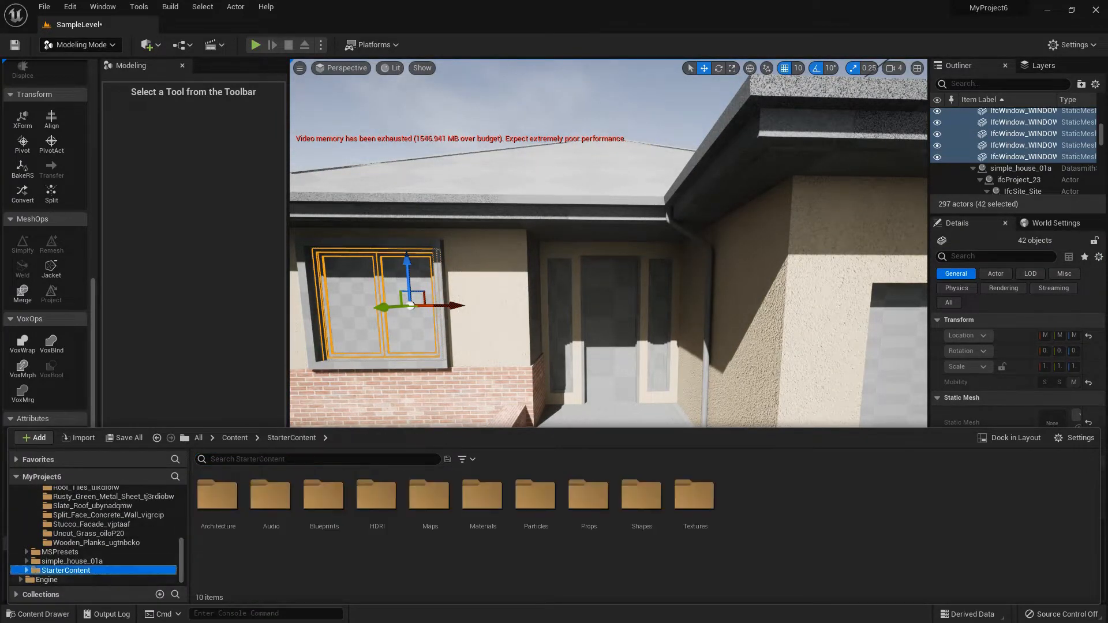
{"action": "double_click", "coordinate": [483, 495]}
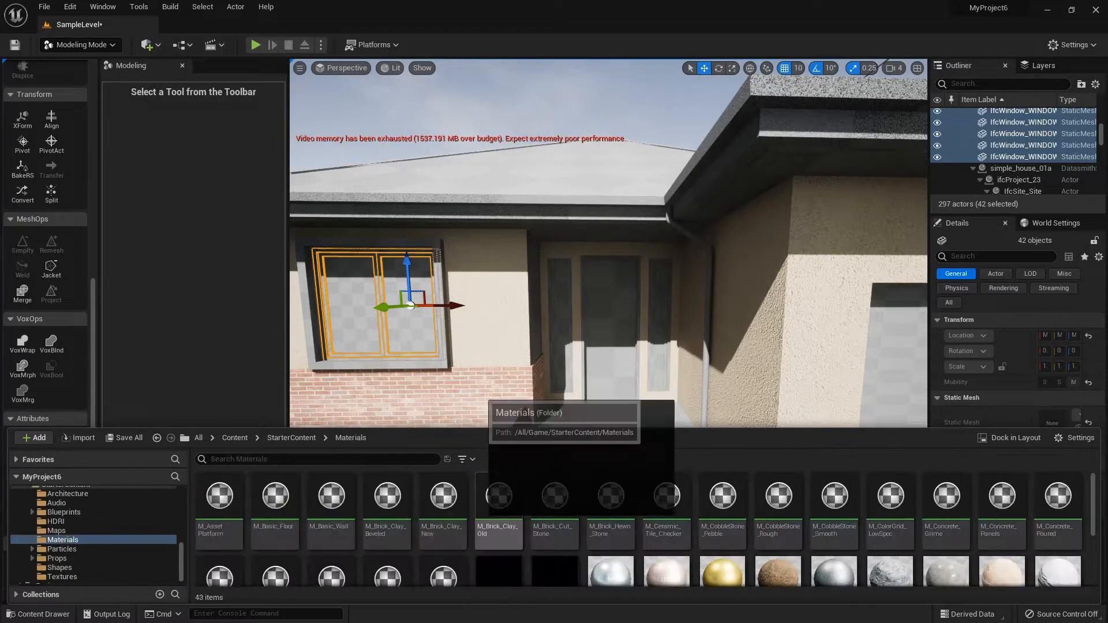
{"action": "left_click_drag", "start_coordinate": [280, 571], "coordinate": [355, 318]}
{"action": "left_click", "coordinate": [38, 614]}
{"action": "left_click_drag", "start_coordinate": [279, 570], "coordinate": [409, 335]}
Step: Apply the M_Basic_Floor material to the front entrance door
{"action": "left_click", "coordinate": [37, 614]}
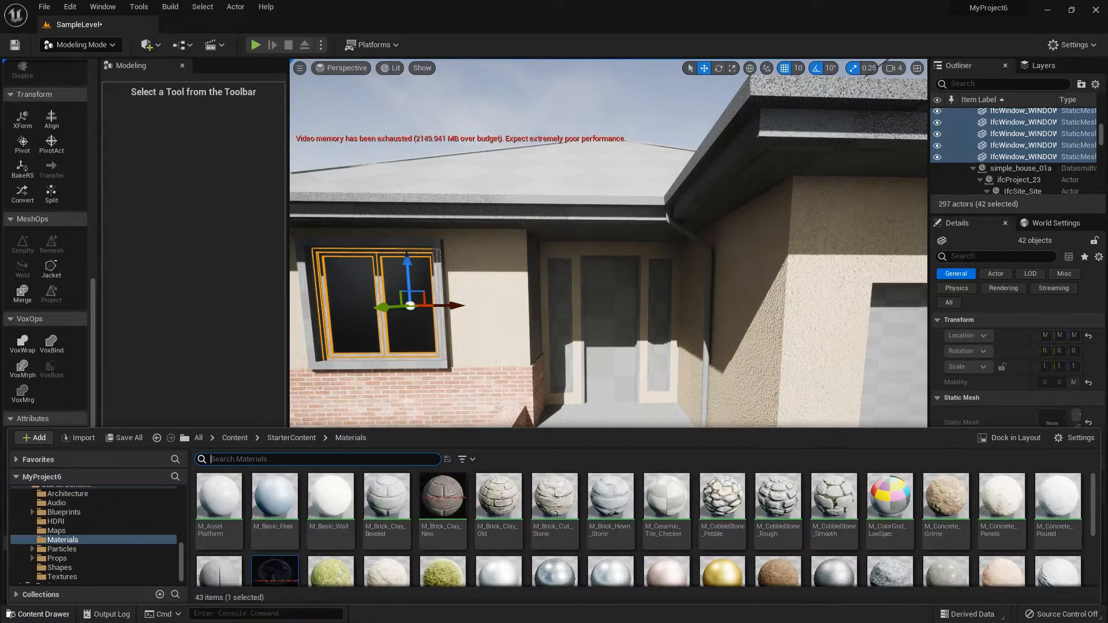
{"action": "left_click_drag", "start_coordinate": [276, 495], "coordinate": [610, 335]}
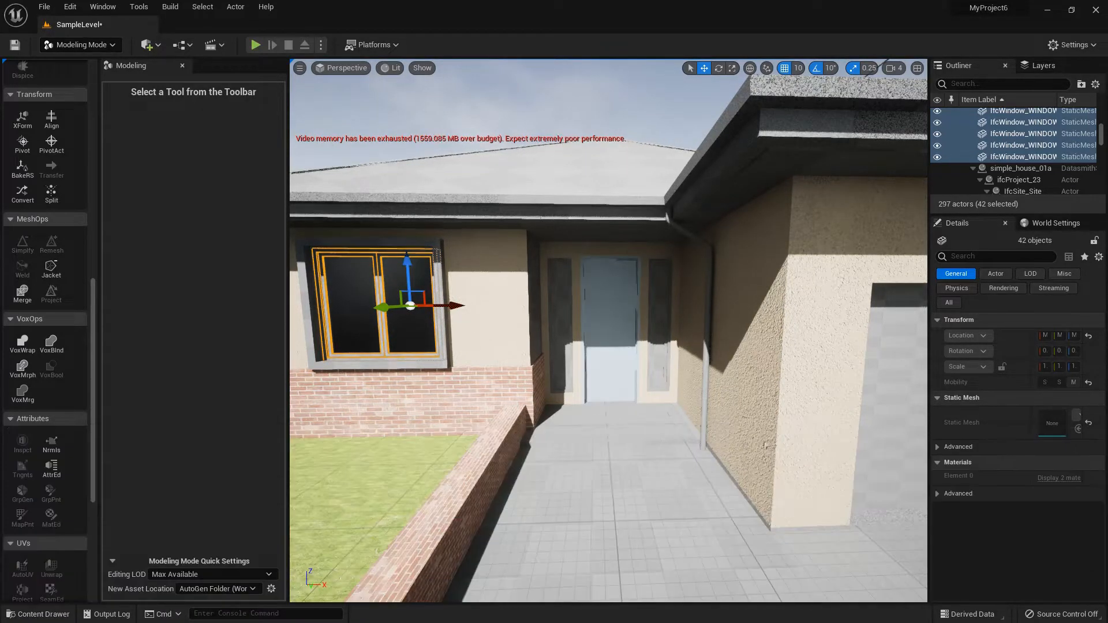
{"action": "left_click", "coordinate": [38, 614]}
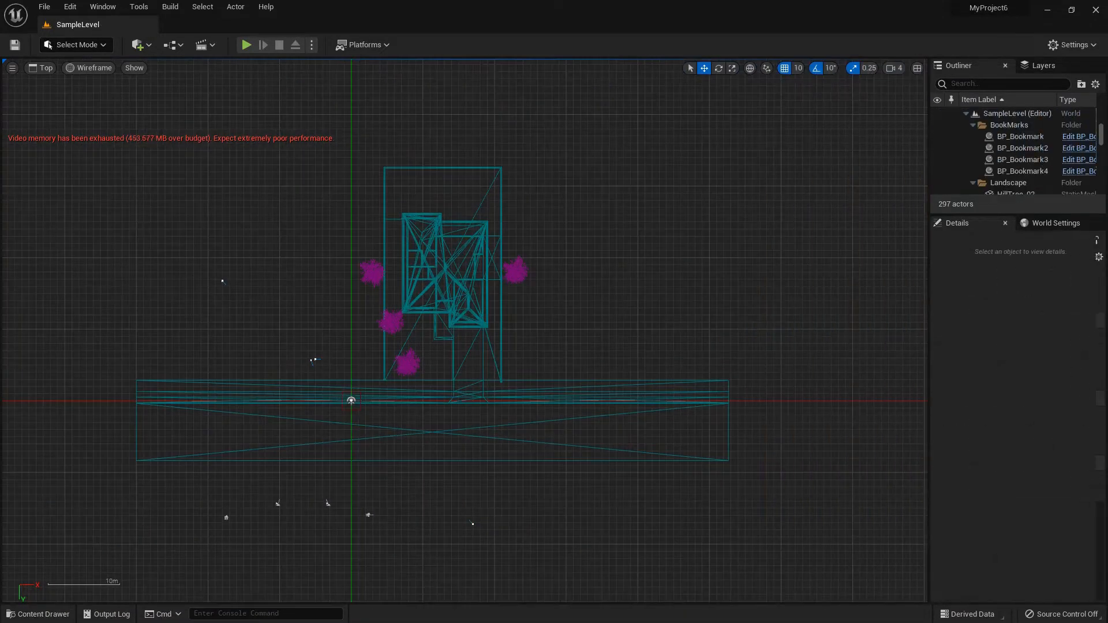
Step: Split the Picture_2 window left of the entrance door in Modeling Mode and move its displaced parts back into the wall opening
{"action": "scroll", "coordinate": [473, 303], "scroll_direction": "up", "scroll_amount": 15}
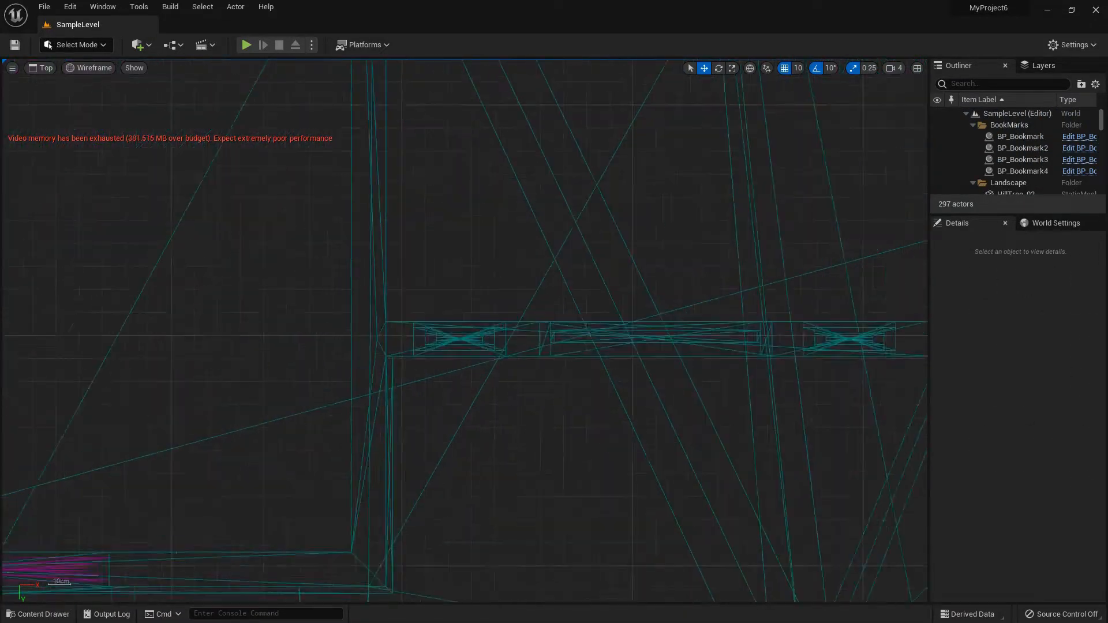
{"action": "scroll", "coordinate": [478, 332], "scroll_direction": "up", "scroll_amount": 1}
{"action": "left_click", "coordinate": [469, 383]}
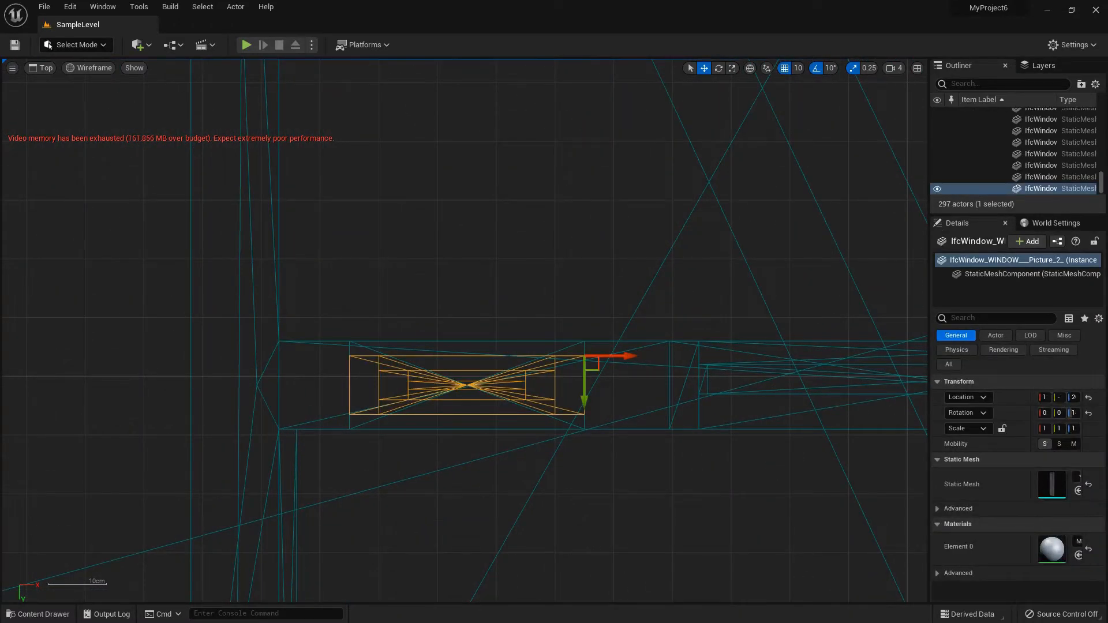
{"action": "left_click", "coordinate": [76, 45]}
{"action": "left_click", "coordinate": [75, 120]}
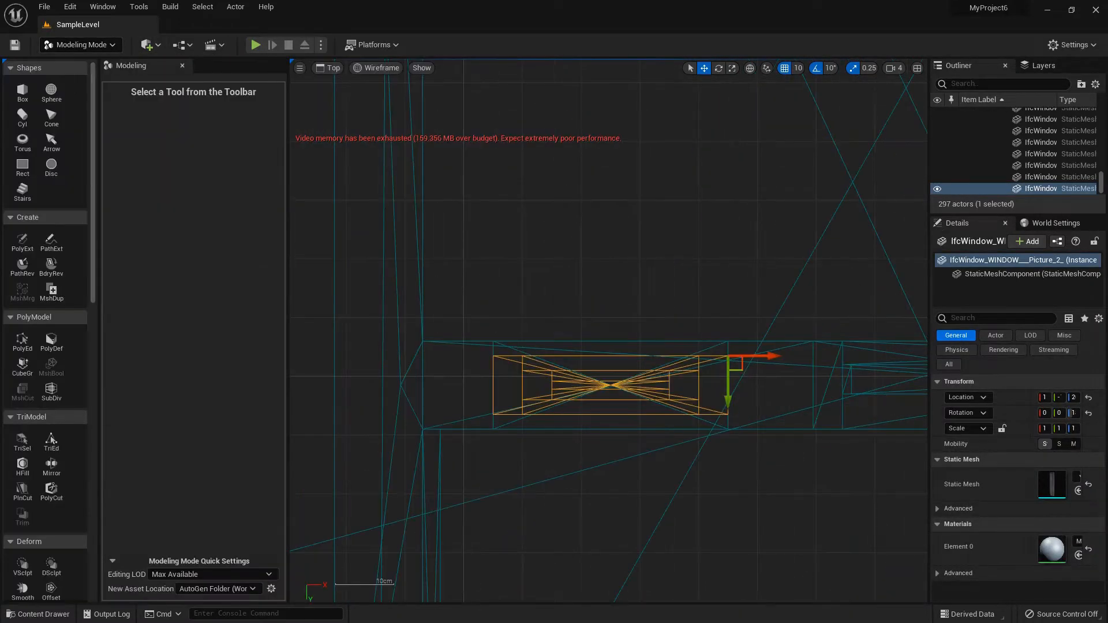
{"action": "scroll", "coordinate": [46, 329], "scroll_direction": "down", "scroll_amount": 5}
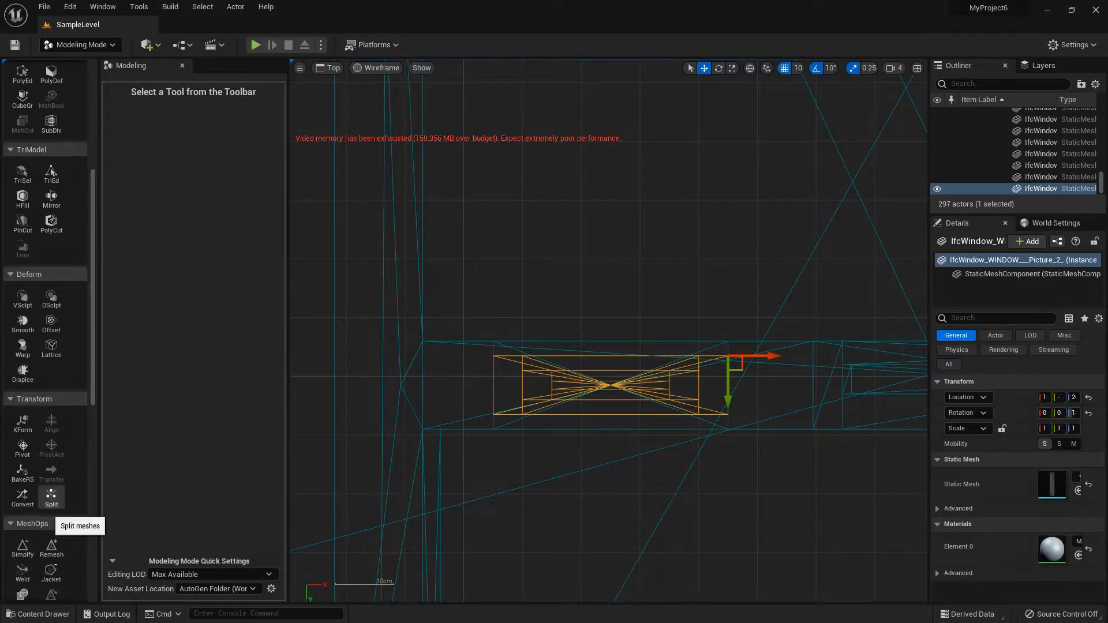
{"action": "left_click", "coordinate": [51, 498]}
{"action": "left_click", "coordinate": [604, 583]}
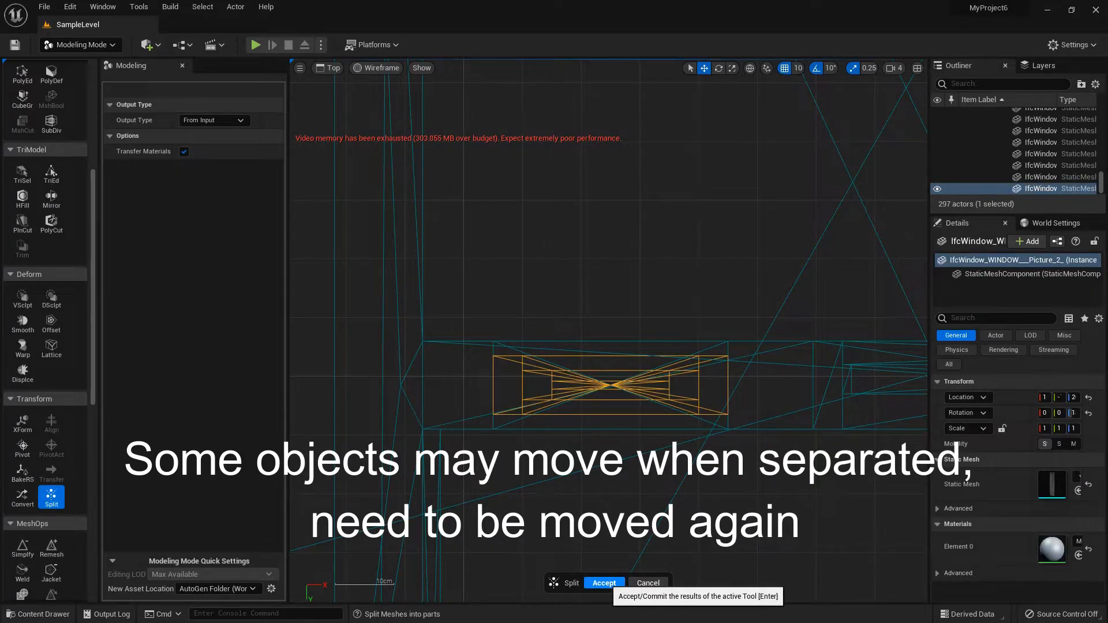
{"action": "left_click", "coordinate": [604, 583]}
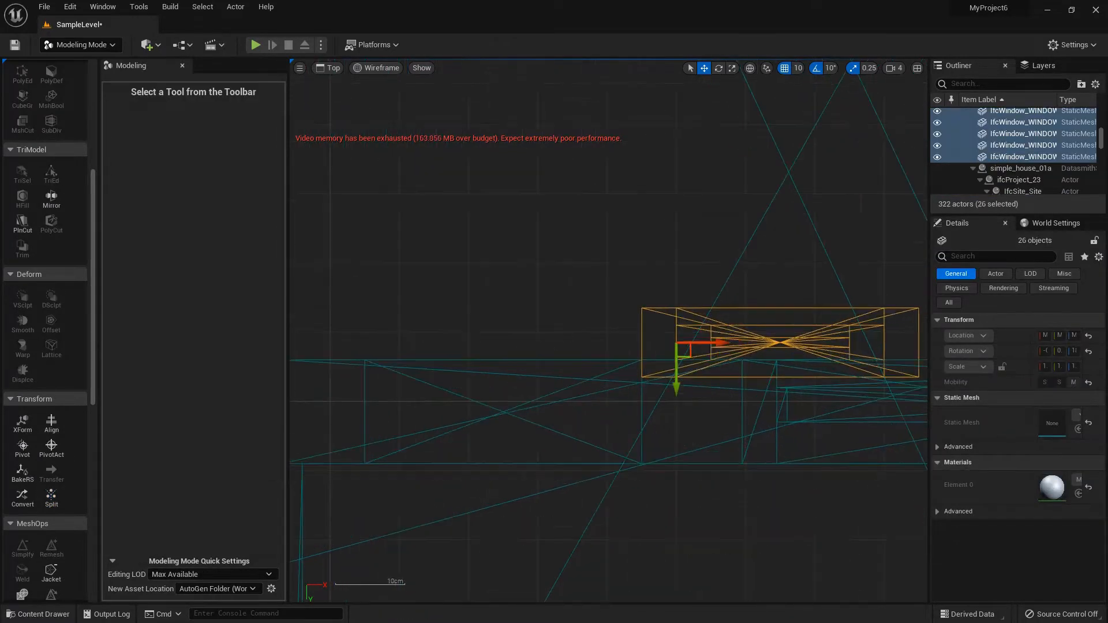
{"action": "left_click_drag", "start_coordinate": [693, 343], "coordinate": [400, 422]}
{"action": "left_click", "coordinate": [474, 447]}
Step: Split the matching picture window on the right side of the entrance door into separate parts
{"action": "scroll", "coordinate": [474, 447], "scroll_direction": "down", "scroll_amount": 12}
{"action": "scroll", "coordinate": [675, 427], "scroll_direction": "up", "scroll_amount": 10}
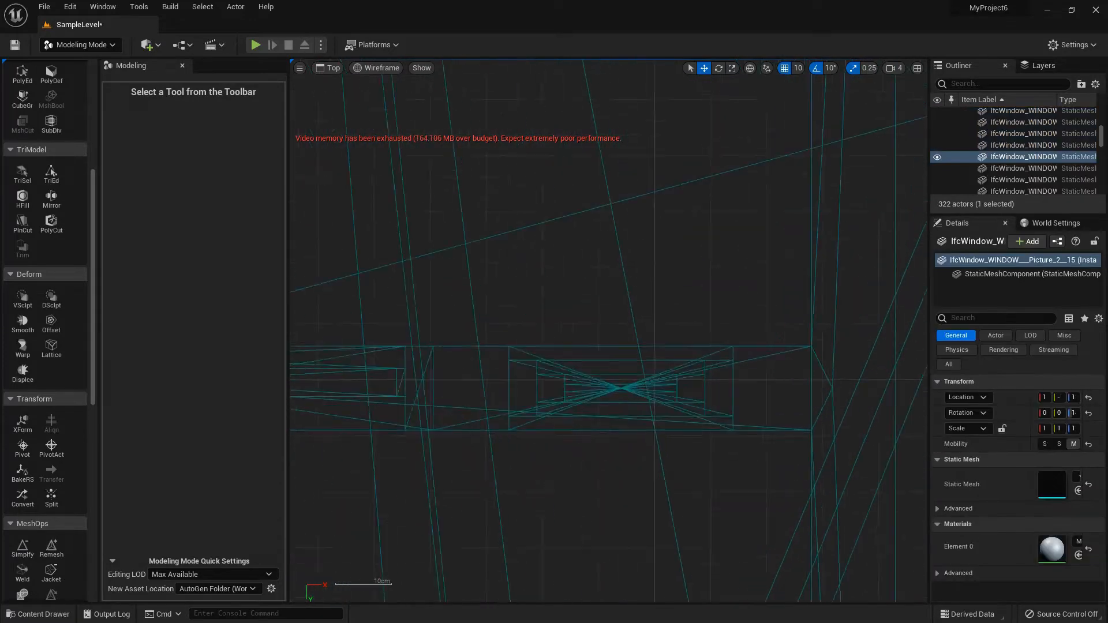
{"action": "left_click", "coordinate": [674, 407]}
{"action": "left_click", "coordinate": [674, 417]}
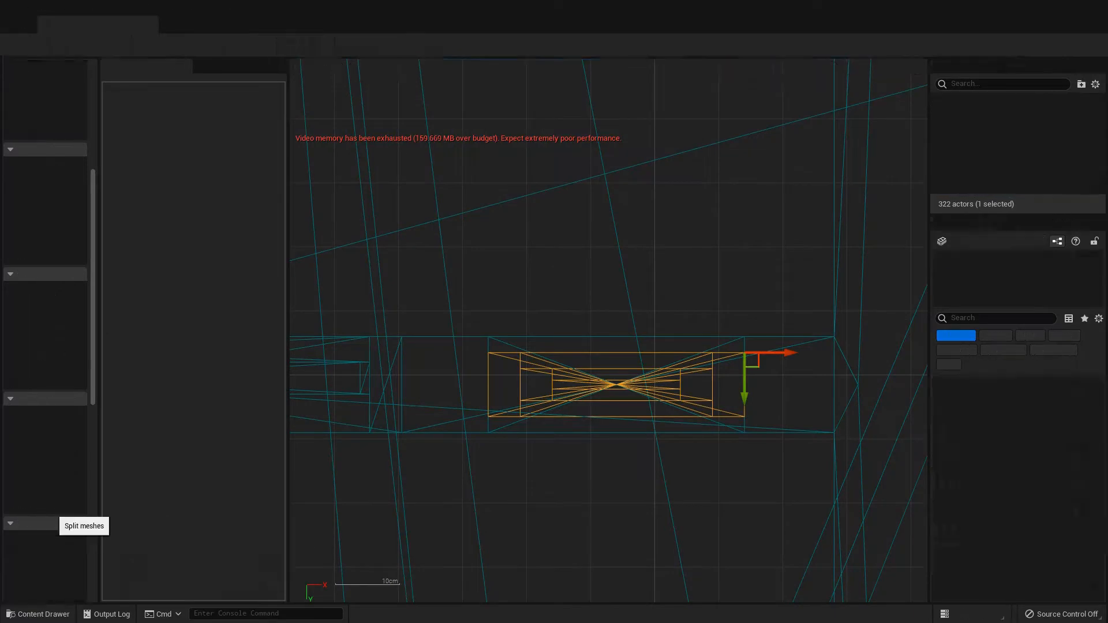
{"action": "left_click", "coordinate": [51, 497]}
{"action": "left_click", "coordinate": [604, 583]}
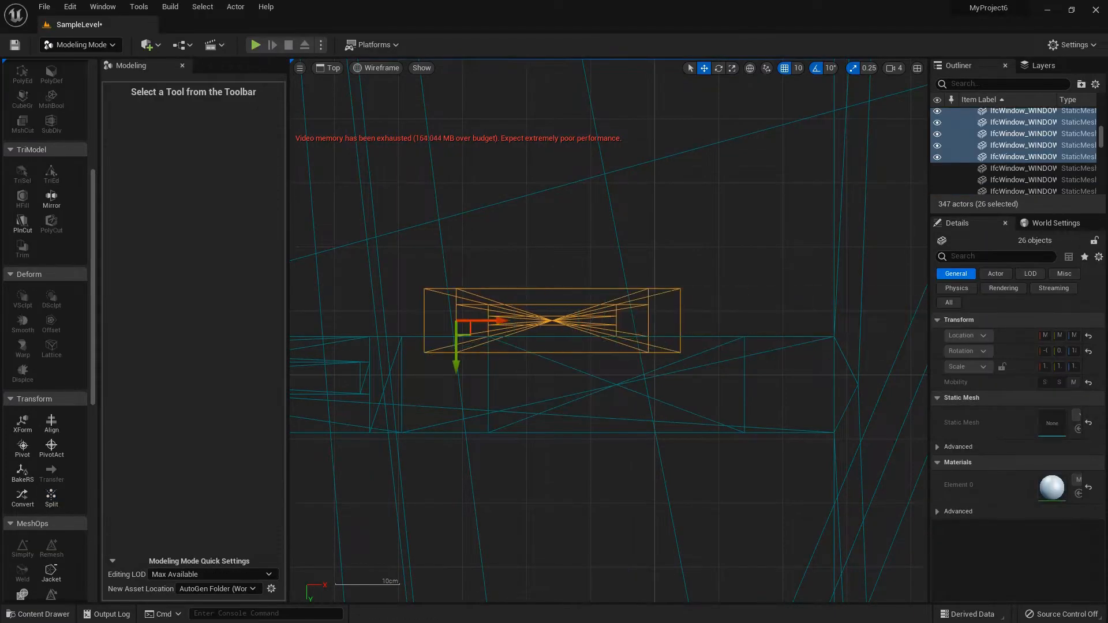
{"action": "left_click", "coordinate": [565, 453]}
Step: Split the hinged double full-lite door mesh into separate parts
{"action": "scroll", "coordinate": [582, 414], "scroll_direction": "down", "scroll_amount": 20}
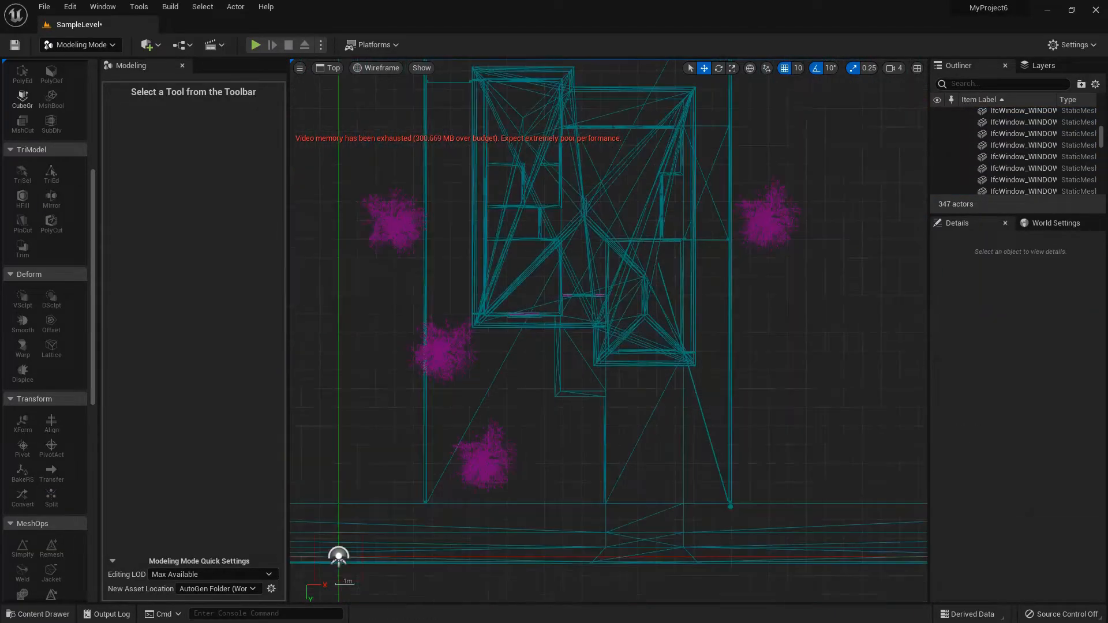
{"action": "scroll", "coordinate": [594, 204], "scroll_direction": "up", "scroll_amount": 7}
{"action": "scroll", "coordinate": [592, 142], "scroll_direction": "up", "scroll_amount": 17}
{"action": "left_click", "coordinate": [603, 248]}
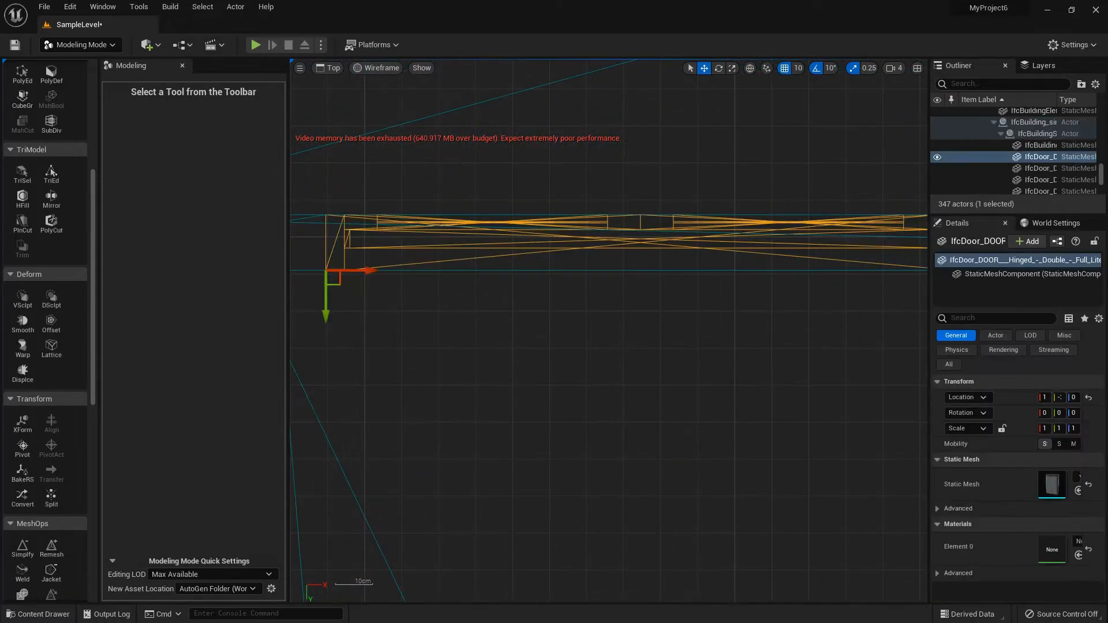
{"action": "left_click", "coordinate": [51, 499]}
{"action": "left_click", "coordinate": [605, 583]}
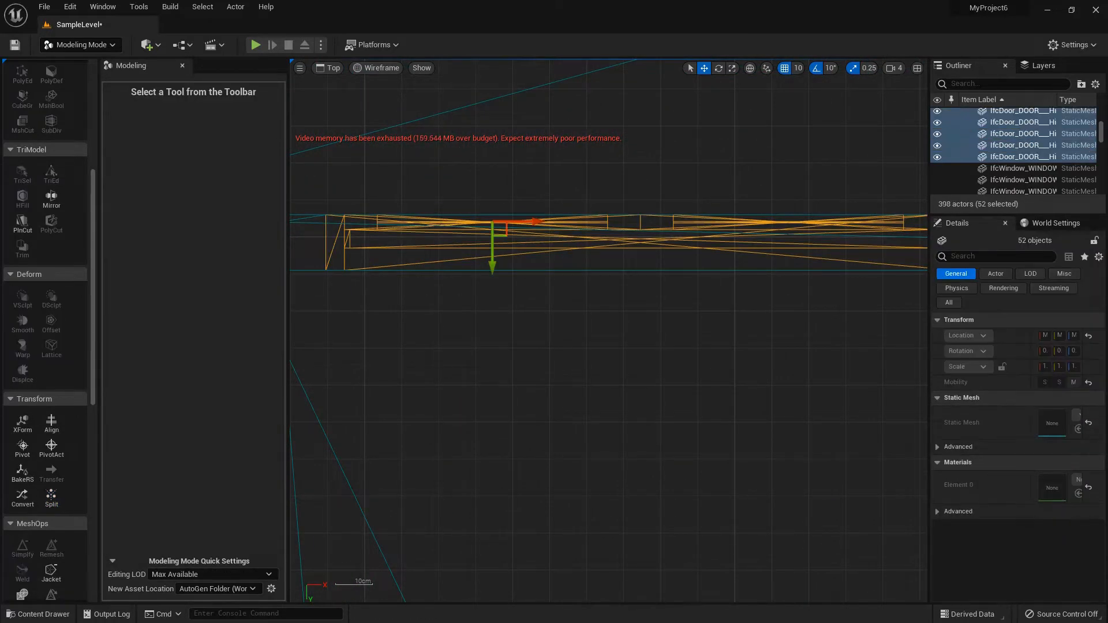
{"action": "left_click", "coordinate": [645, 385]}
Step: Split the Casement_2 window left of the double door and move its displaced parts back into the wall opening
{"action": "scroll", "coordinate": [645, 385], "scroll_direction": "down", "scroll_amount": 10}
{"action": "scroll", "coordinate": [501, 343], "scroll_direction": "up", "scroll_amount": 15}
{"action": "left_click", "coordinate": [500, 343]}
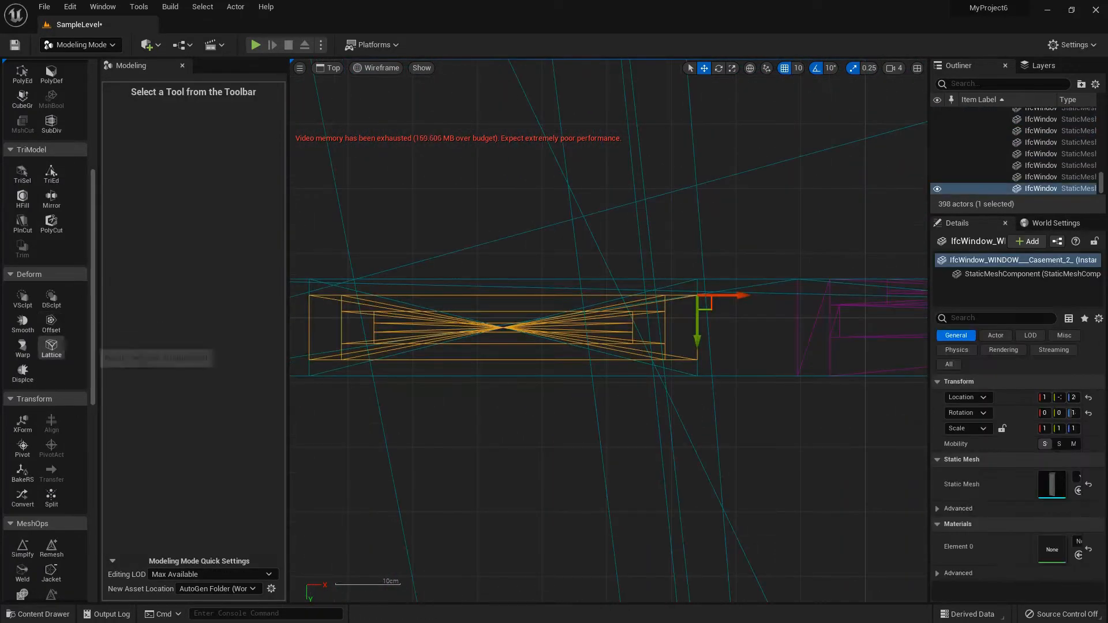
{"action": "left_click", "coordinate": [51, 499]}
{"action": "left_click", "coordinate": [604, 584]}
{"action": "scroll", "coordinate": [740, 277], "scroll_direction": "down", "scroll_amount": 5}
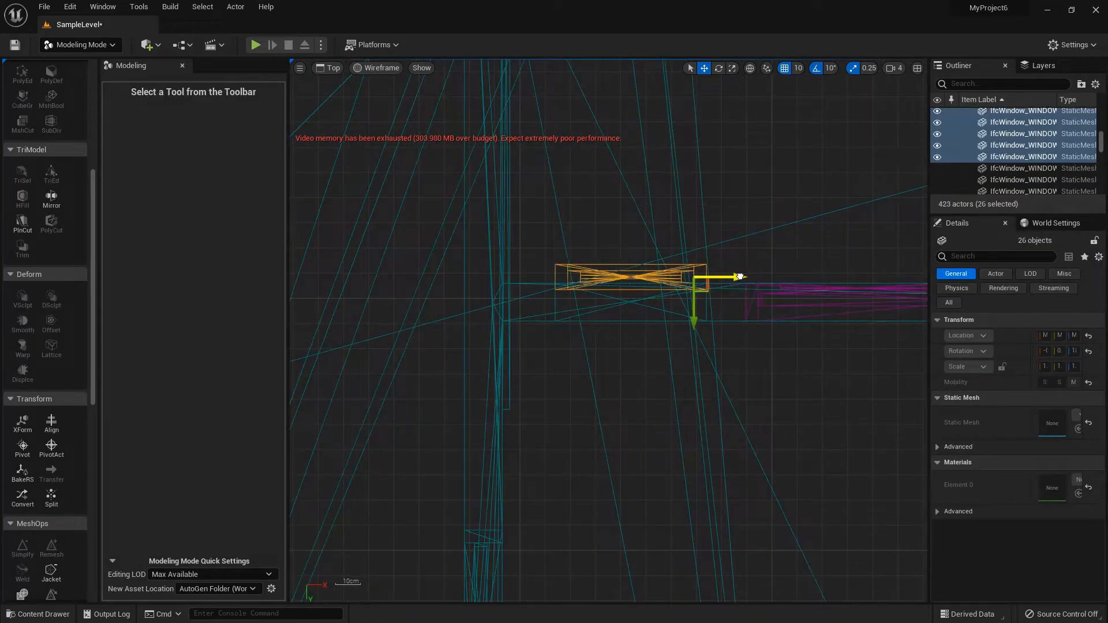
{"action": "left_click_drag", "start_coordinate": [694, 322], "coordinate": [694, 348]}
{"action": "scroll", "coordinate": [528, 417], "scroll_direction": "down", "scroll_amount": 10}
{"action": "left_click", "coordinate": [542, 419]}
Step: Split the Casement_1 window right of the double door and move its displaced parts back into the wall opening
{"action": "scroll", "coordinate": [768, 388], "scroll_direction": "up", "scroll_amount": 16}
{"action": "left_click", "coordinate": [705, 351]}
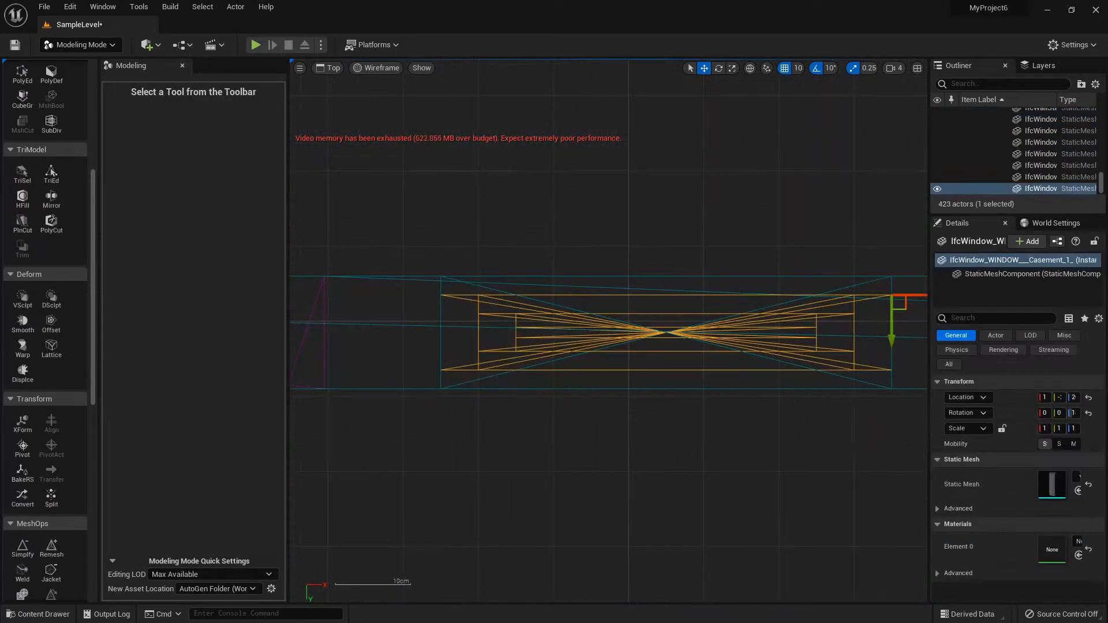
{"action": "left_click", "coordinate": [51, 499]}
{"action": "left_click", "coordinate": [604, 584]}
{"action": "scroll", "coordinate": [635, 392], "scroll_direction": "down", "scroll_amount": 5}
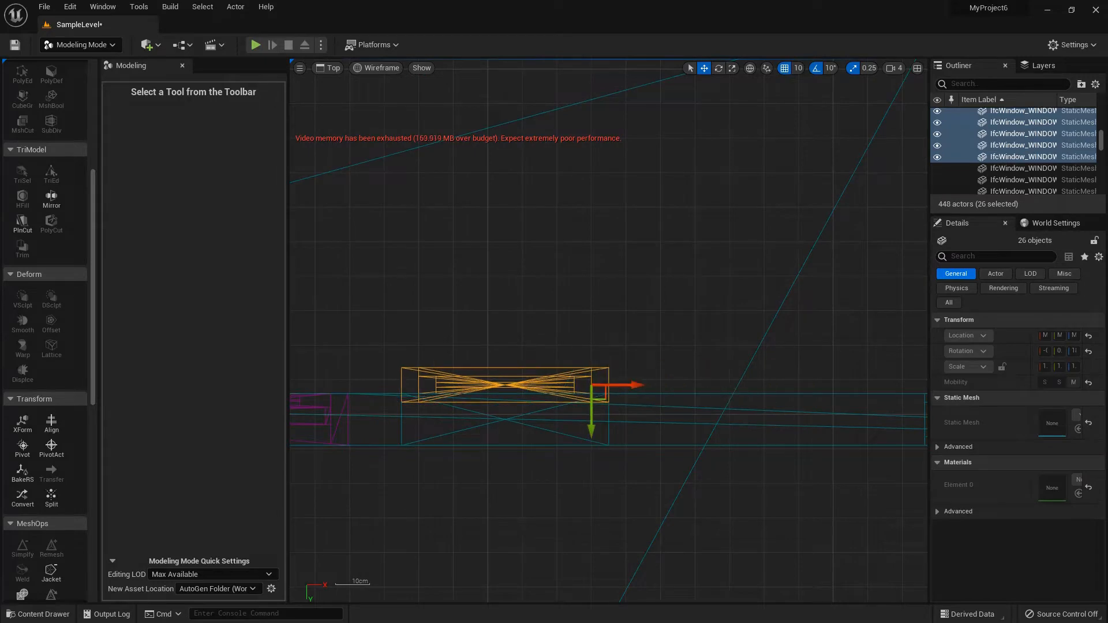
{"action": "left_click_drag", "start_coordinate": [591, 426], "coordinate": [591, 460]}
{"action": "scroll", "coordinate": [336, 461], "scroll_direction": "down", "scroll_amount": 11}
{"action": "left_click", "coordinate": [569, 460]}
Step: Split the double casement window near the wall corner into separate parts and move its displaced parts back into the wall opening
{"action": "scroll", "coordinate": [581, 457], "scroll_direction": "up", "scroll_amount": 9}
{"action": "left_click", "coordinate": [606, 440]}
{"action": "scroll", "coordinate": [615, 442], "scroll_direction": "down", "scroll_amount": 2}
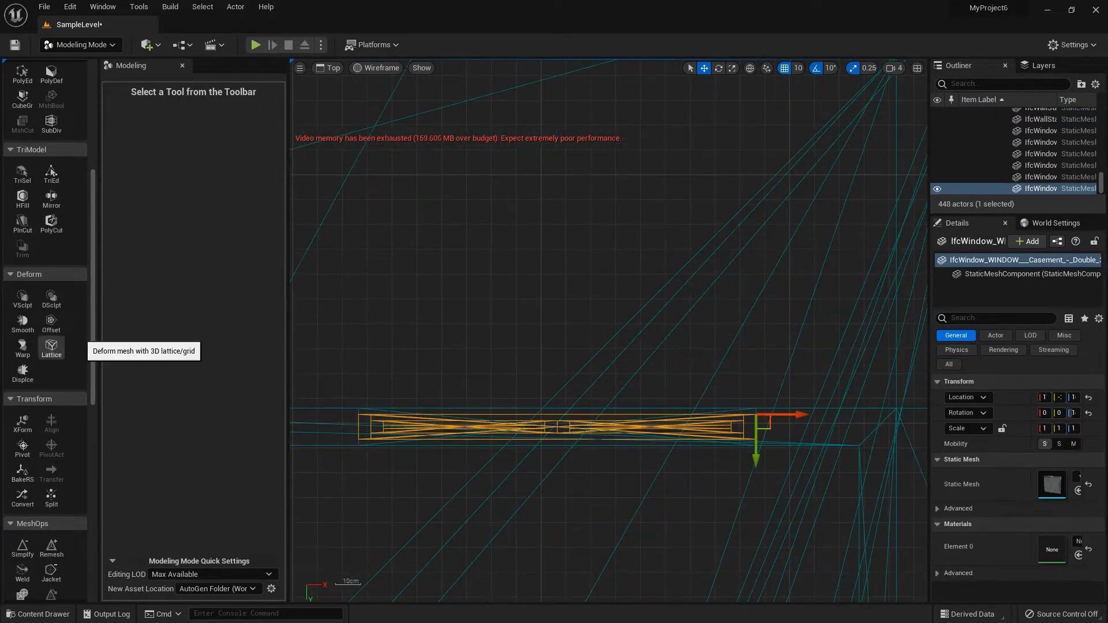
{"action": "left_click", "coordinate": [51, 499]}
{"action": "left_click", "coordinate": [602, 583]}
{"action": "scroll", "coordinate": [637, 380], "scroll_direction": "down", "scroll_amount": 5}
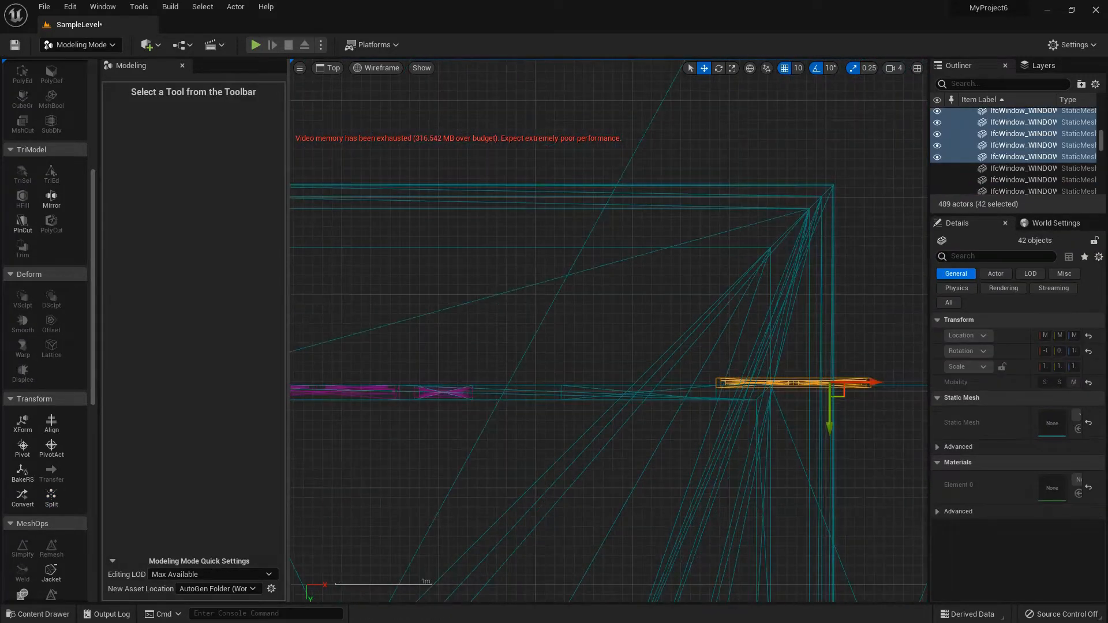
{"action": "left_click_drag", "start_coordinate": [541, 418], "coordinate": [542, 435]}
{"action": "left_click", "coordinate": [523, 277]}
Step: Undo the last actions back to the unsplit Awning_3 window in the recessed side wall
{"action": "scroll", "coordinate": [523, 277], "scroll_direction": "down", "scroll_amount": 10}
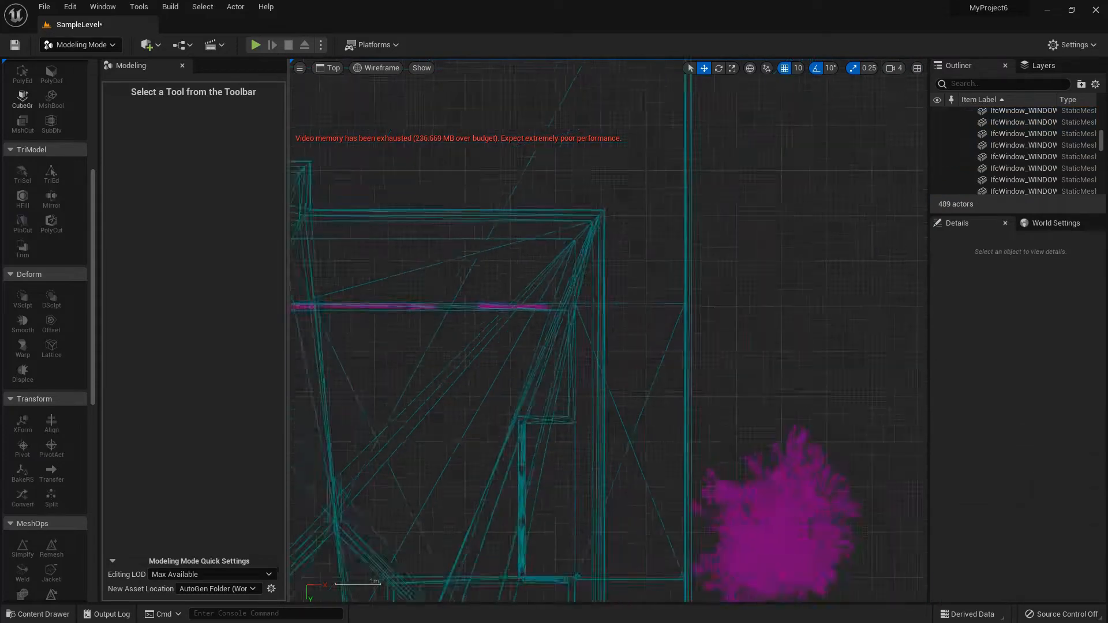
{"action": "scroll", "coordinate": [517, 537], "scroll_direction": "up", "scroll_amount": 10}
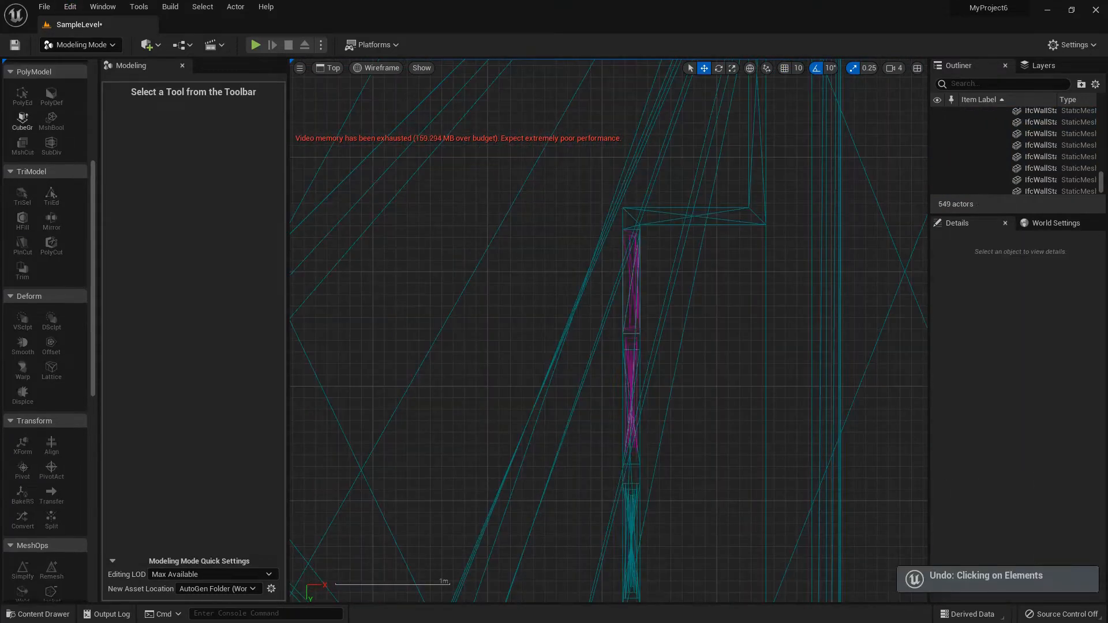
{"action": "left_click", "coordinate": [70, 6]}
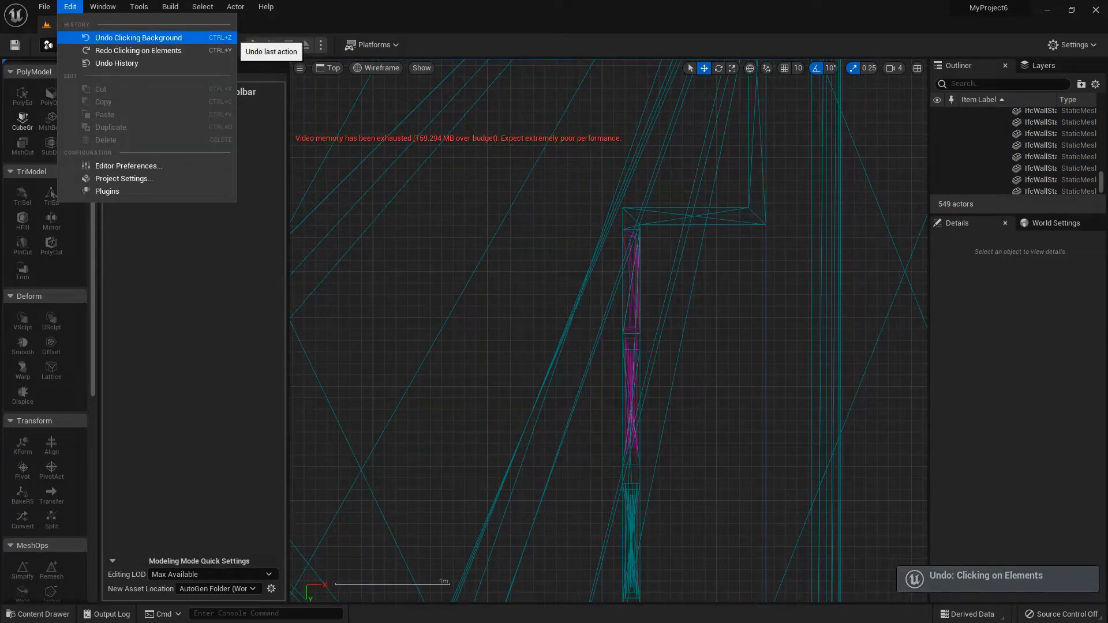
{"action": "left_click", "coordinate": [220, 38]}
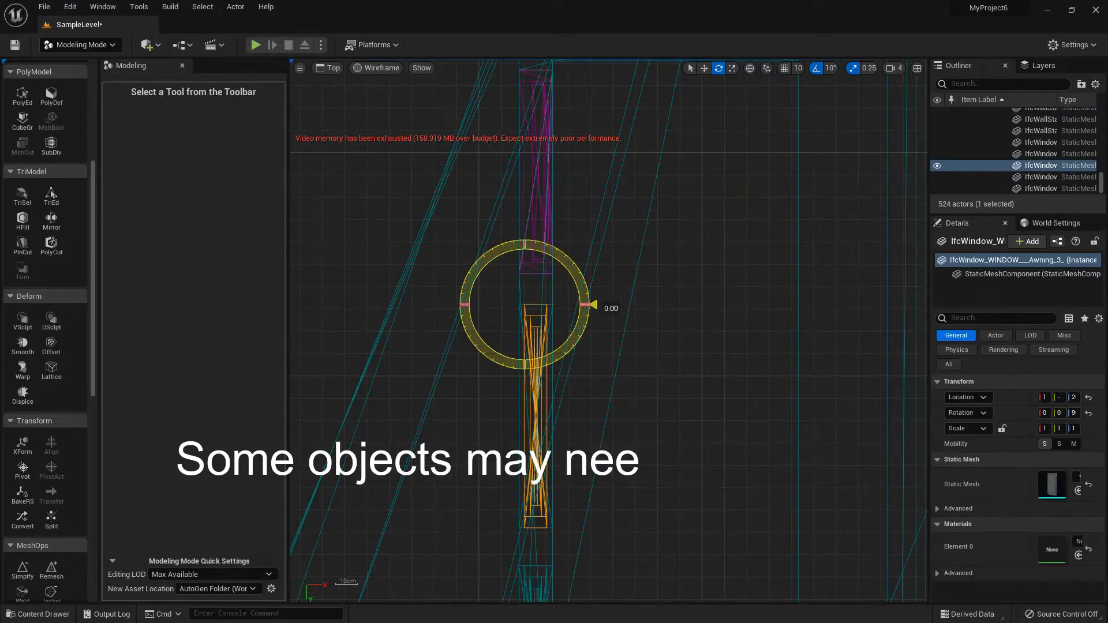
Step: With the Awning_3 window rotated to 0°, split it into parts and rotate them back 90° into the wall opening
{"action": "left_click", "coordinate": [51, 519]}
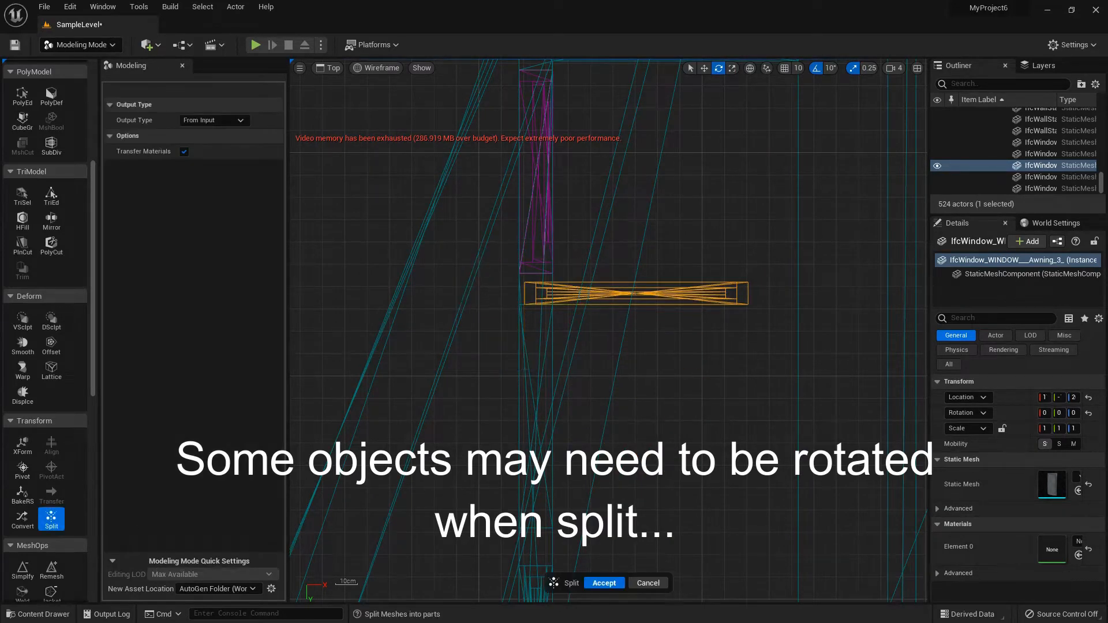
{"action": "left_click", "coordinate": [604, 584]}
{"action": "left_click_drag", "start_coordinate": [596, 303], "coordinate": [540, 383]}
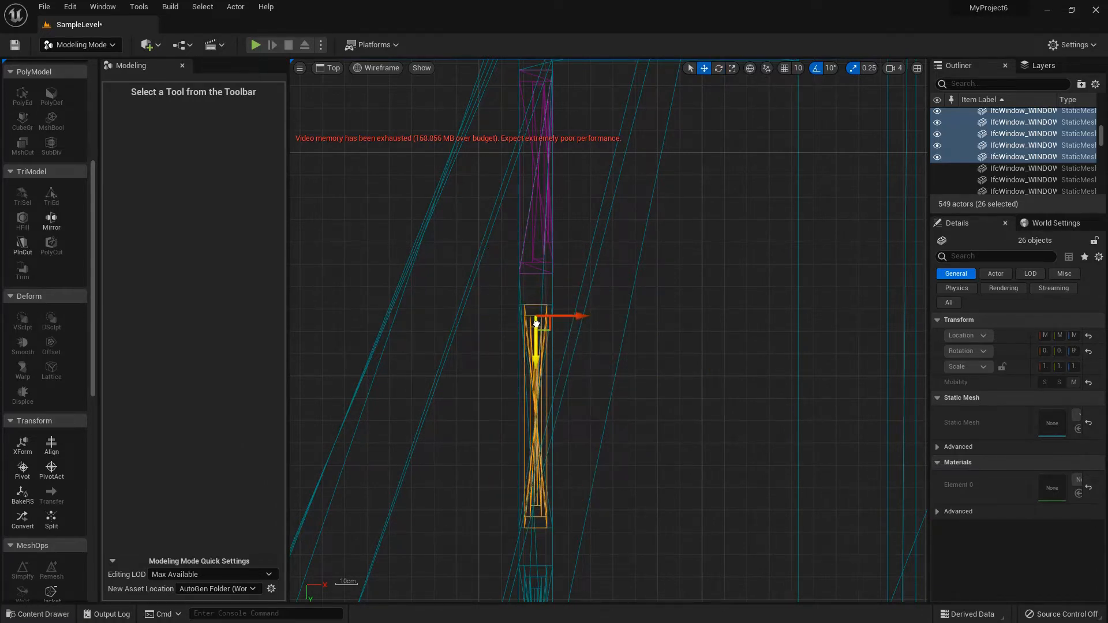
{"action": "left_click", "coordinate": [669, 289]}
Step: Rotate the Awning_4 window below it by 90° to a zero rotation and split it into separate parts
{"action": "scroll", "coordinate": [669, 290], "scroll_direction": "down", "scroll_amount": 11}
{"action": "scroll", "coordinate": [647, 411], "scroll_direction": "up", "scroll_amount": 11}
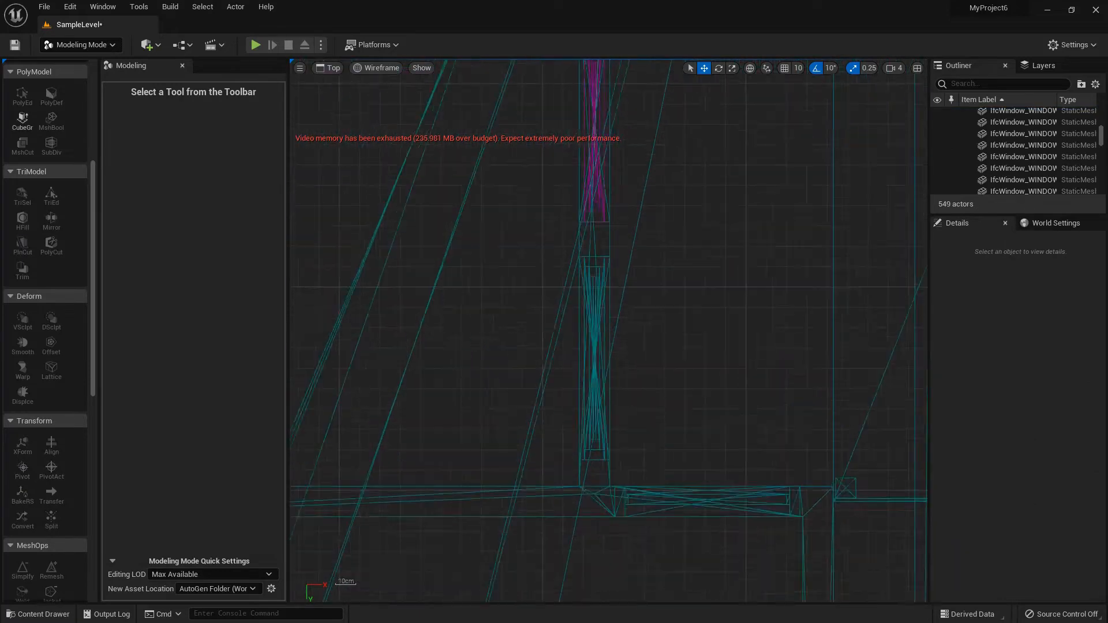
{"action": "left_click", "coordinate": [579, 369]}
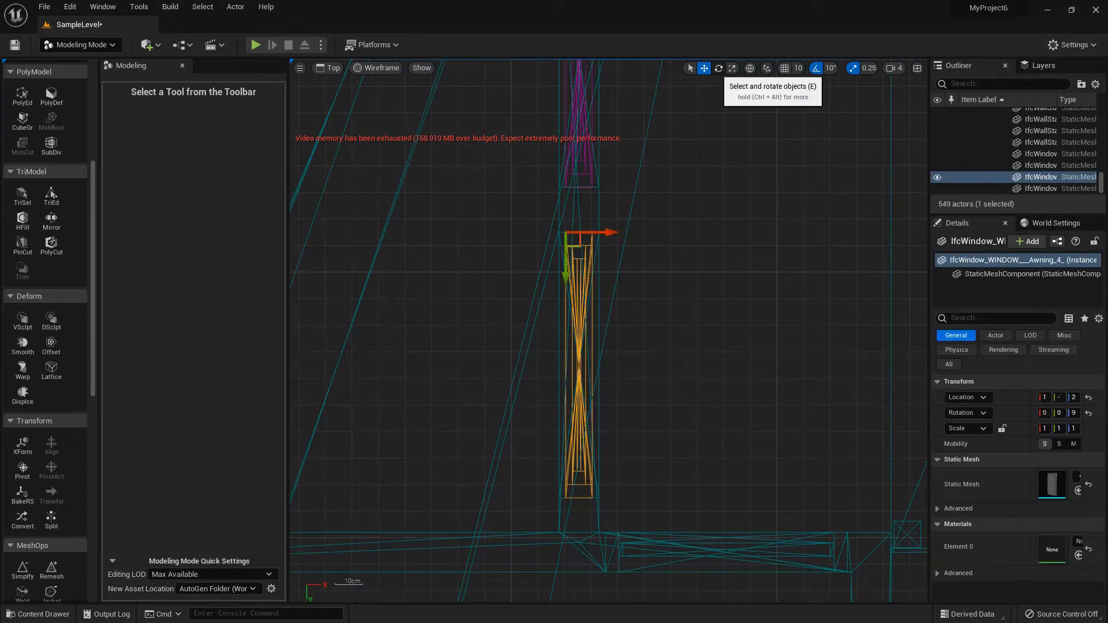
{"action": "left_click", "coordinate": [718, 68]}
{"action": "left_click_drag", "start_coordinate": [626, 233], "coordinate": [566, 168]}
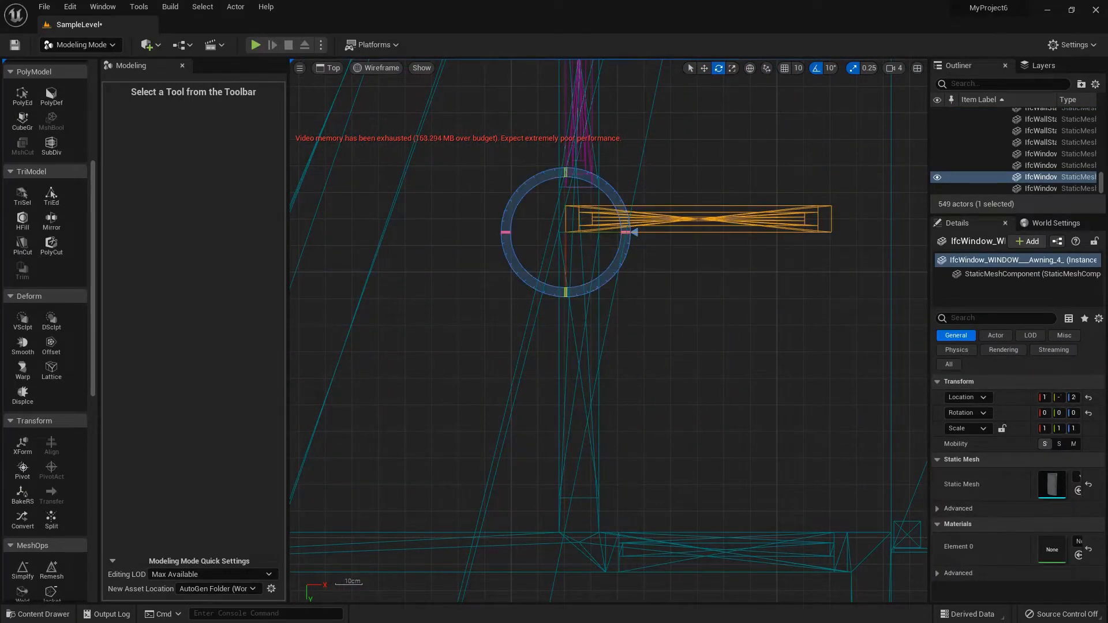
{"action": "left_click", "coordinate": [51, 519]}
{"action": "left_click", "coordinate": [604, 584]}
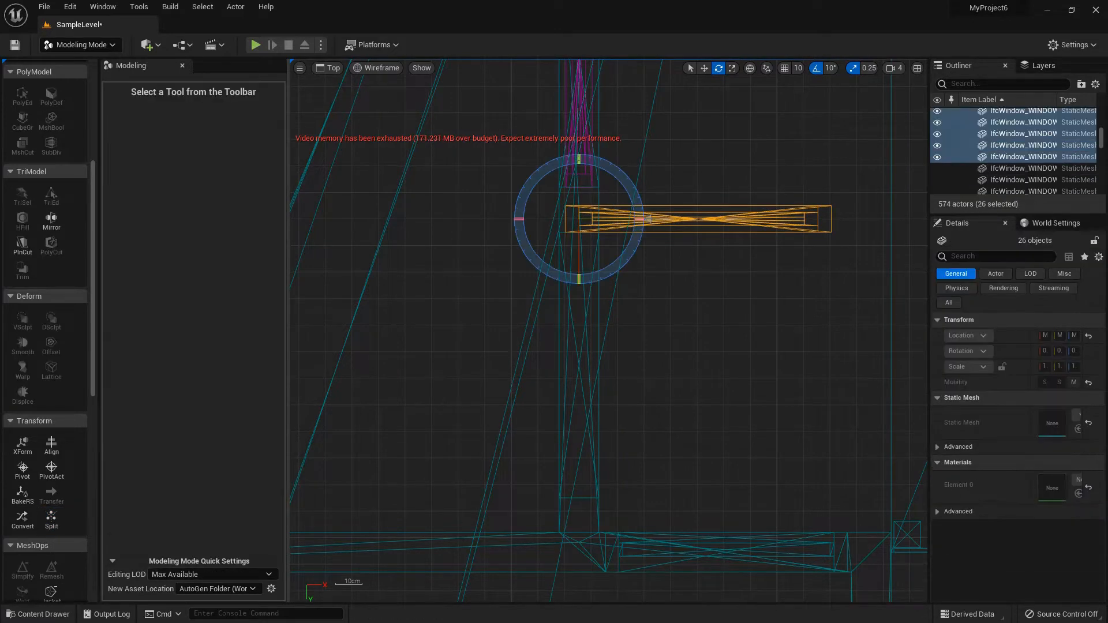
{"action": "mouse_move", "coordinate": [640, 220]}
{"action": "left_mouse_down"}
{"action": "mouse_move", "coordinate": [625, 258]}
{"action": "mouse_move", "coordinate": [639, 220]}
{"action": "left_mouse_up"}
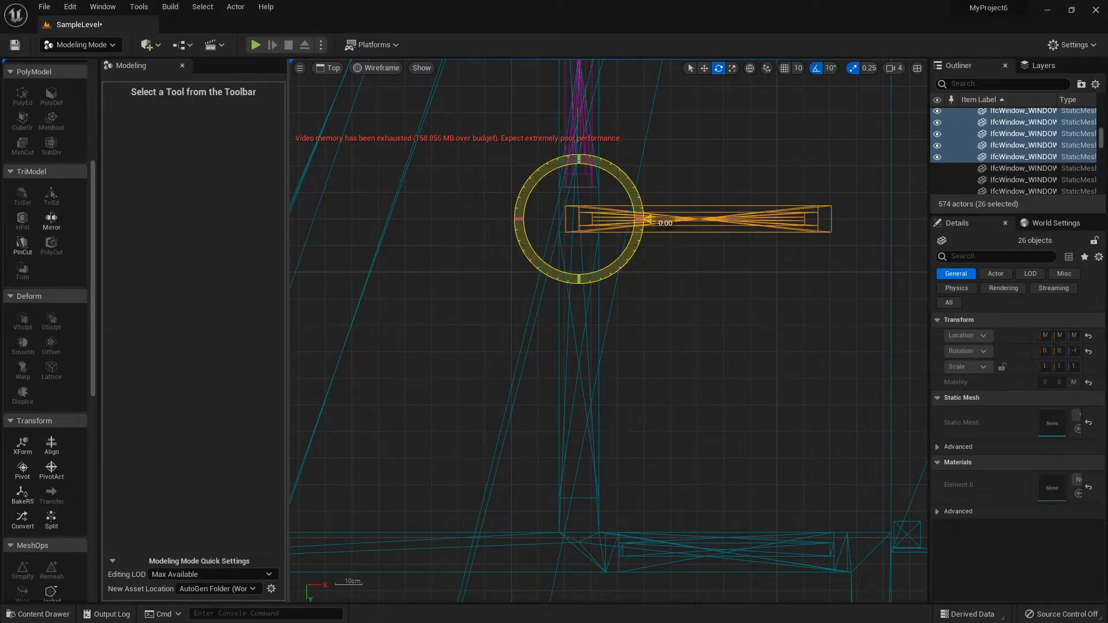
{"action": "left_click", "coordinate": [634, 219]}
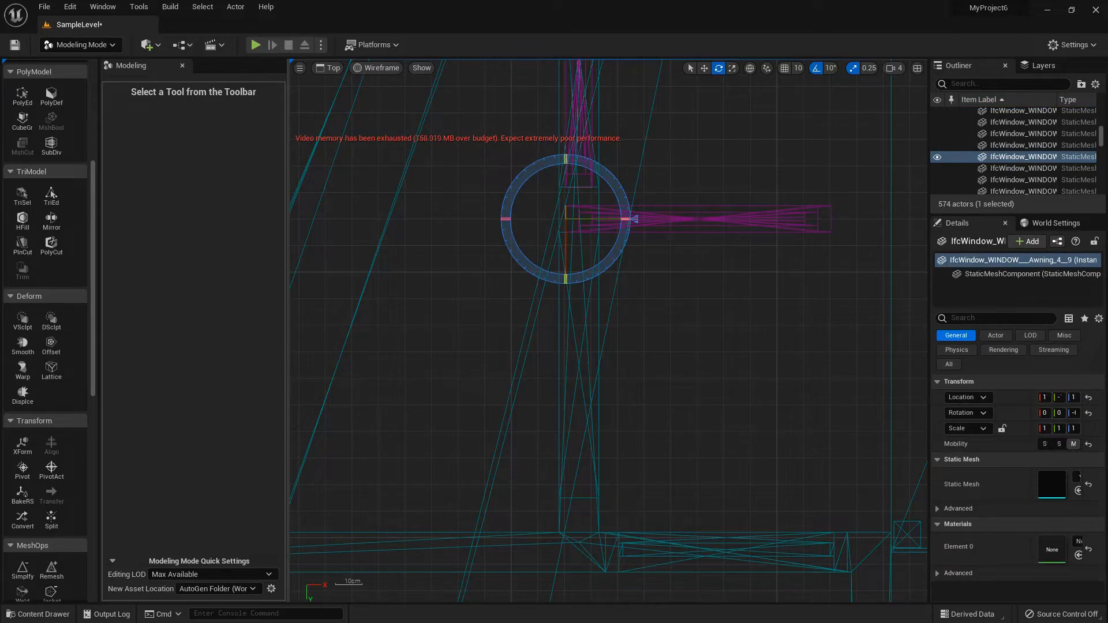
{"action": "left_click_drag", "start_coordinate": [626, 254], "coordinate": [627, 254]}
{"action": "left_click", "coordinate": [70, 6]}
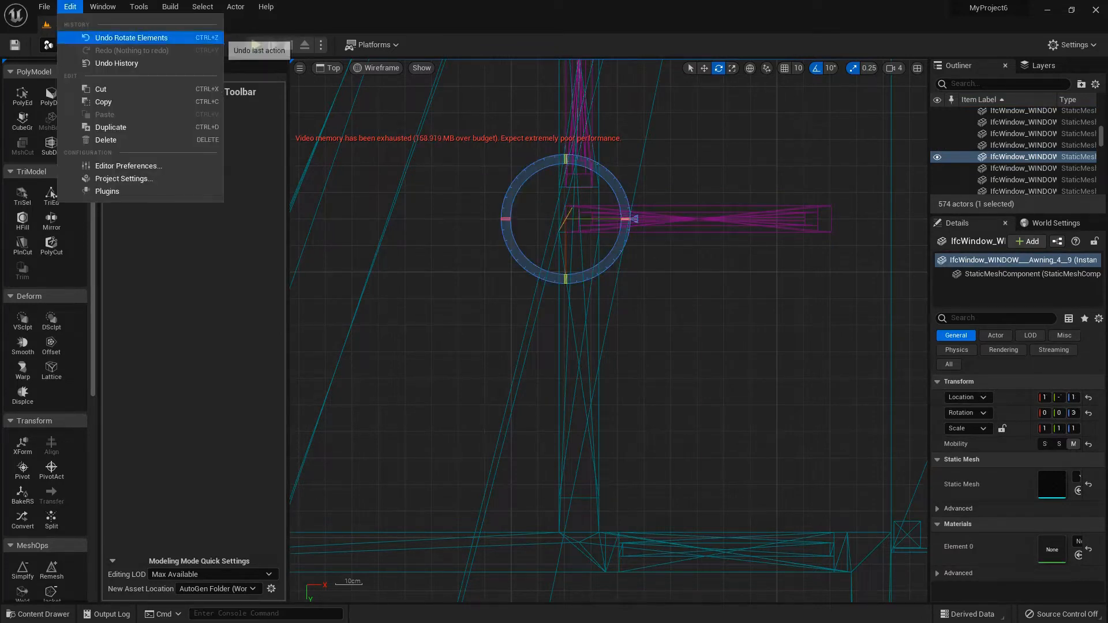
{"action": "left_click", "coordinate": [138, 38]}
{"action": "left_click", "coordinate": [70, 6]}
{"action": "left_click", "coordinate": [144, 38]}
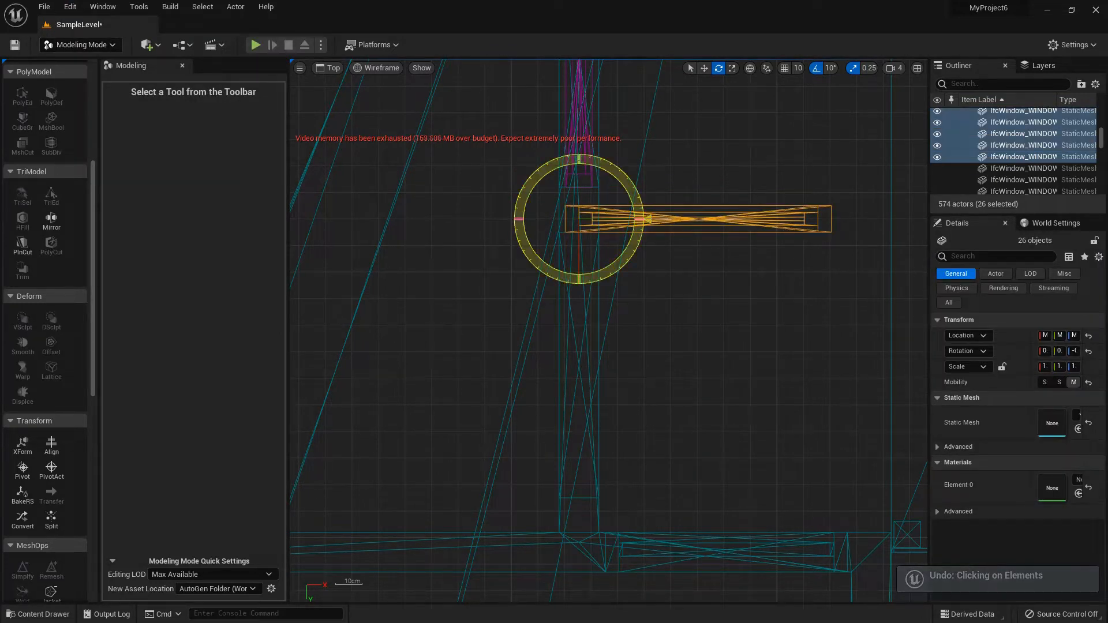
Step: Rotate the split Awning_4 parts back 90° and move them into the wall opening with 10-unit grid snapping turned on
{"action": "left_click_drag", "start_coordinate": [640, 219], "coordinate": [579, 284]}
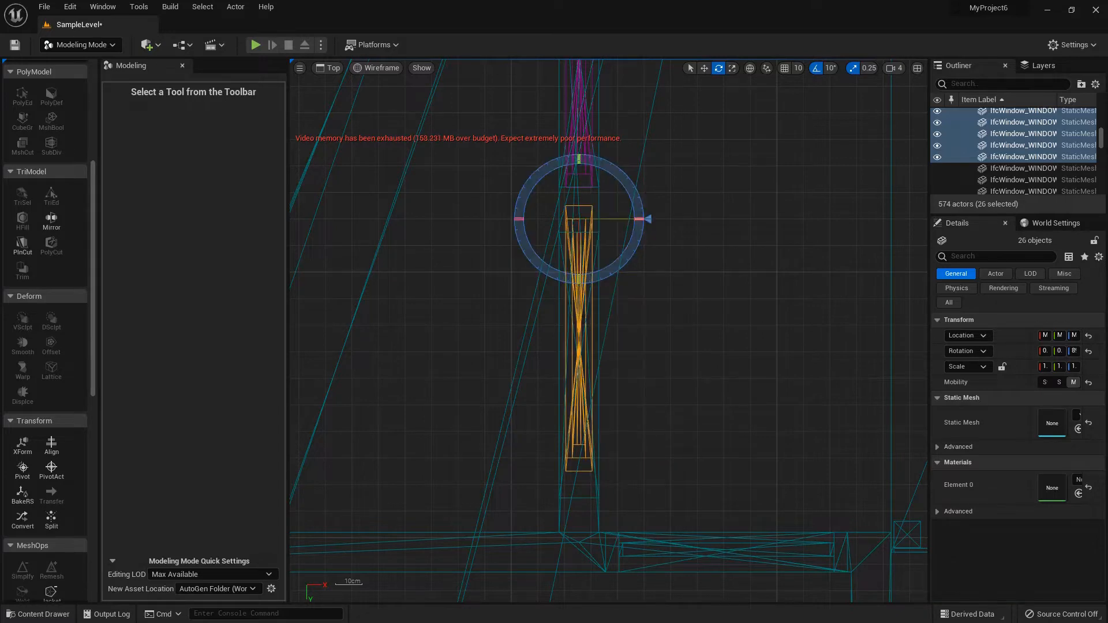
{"action": "left_click", "coordinate": [705, 69]}
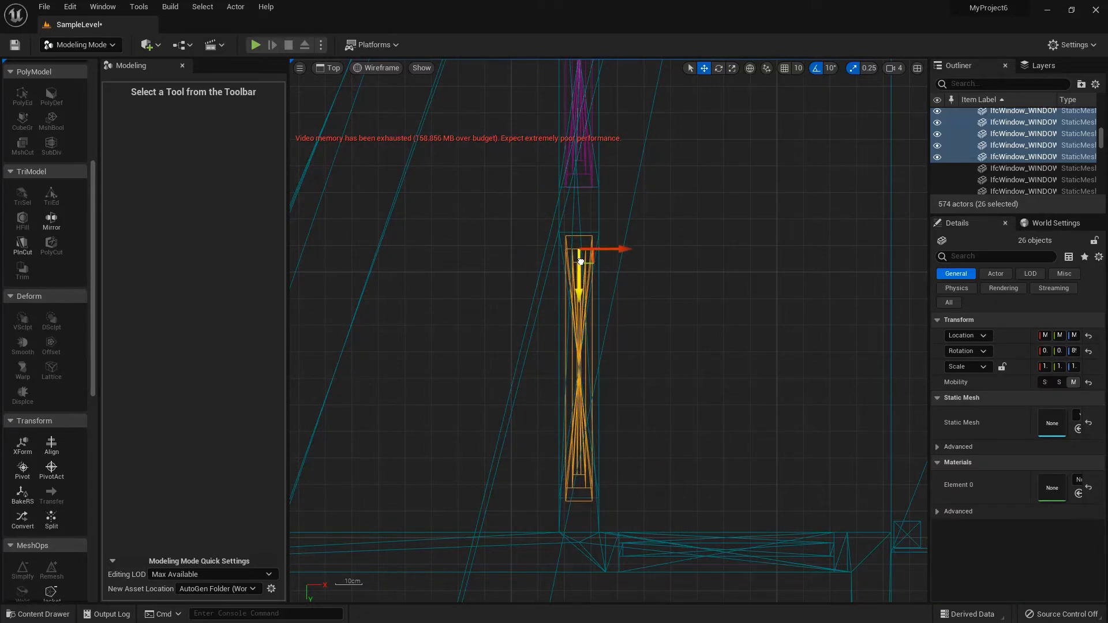
{"action": "left_click", "coordinate": [785, 68]}
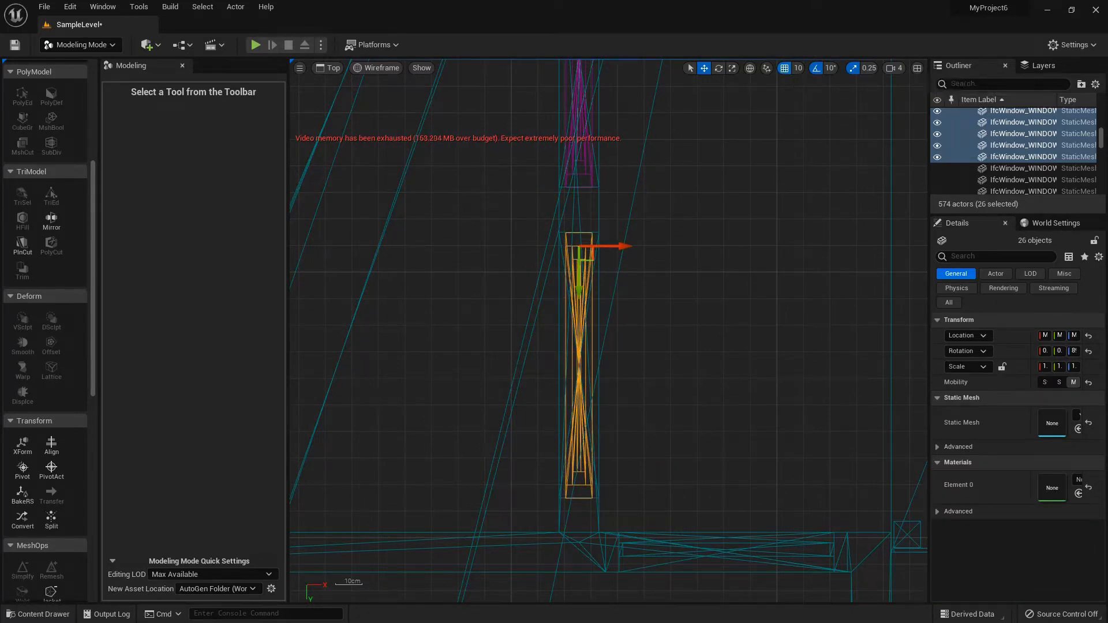
{"action": "left_click", "coordinate": [577, 286]}
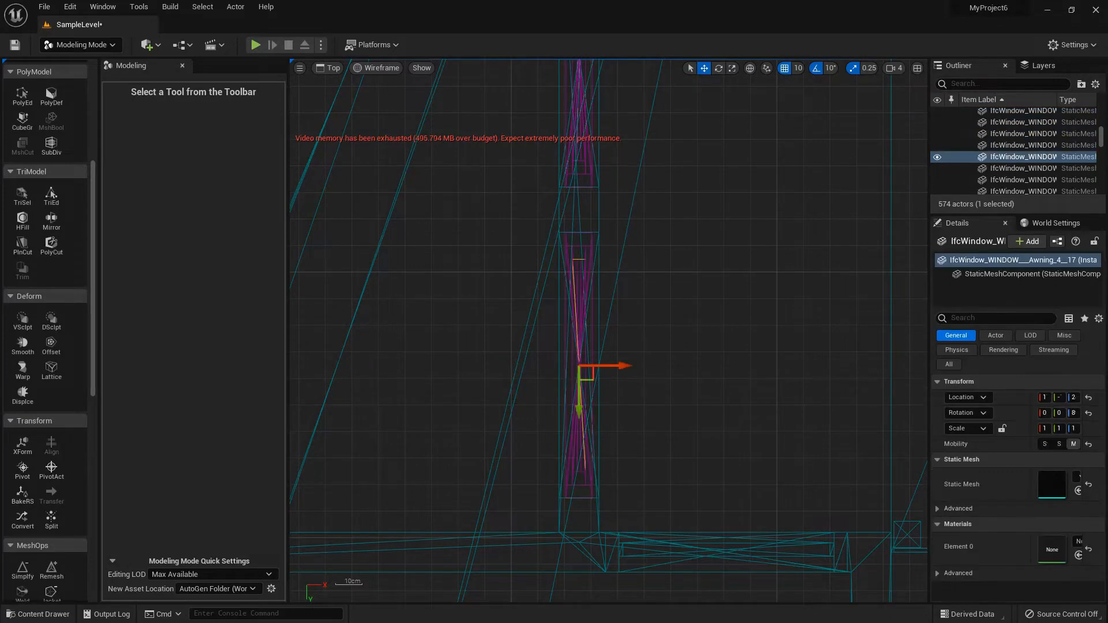
{"action": "left_click", "coordinate": [711, 292]}
Step: Leave Modeling mode for Select mode and switch the viewport from top to perspective view
{"action": "scroll", "coordinate": [711, 292], "scroll_direction": "down", "scroll_amount": 20}
{"action": "scroll", "coordinate": [619, 250], "scroll_direction": "up", "scroll_amount": 6}
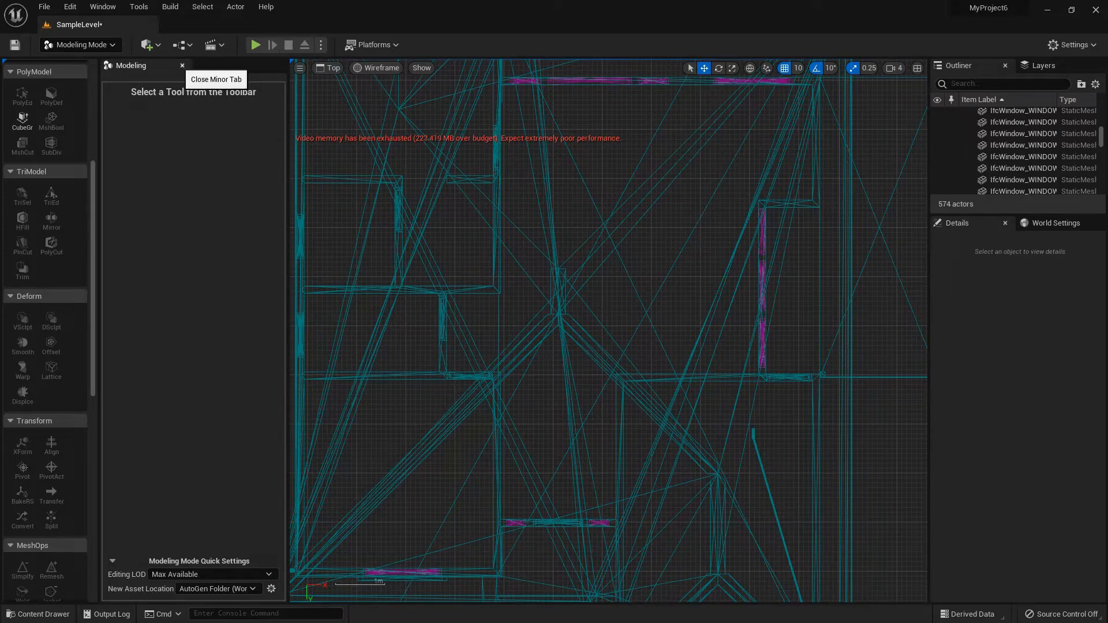
{"action": "left_click", "coordinate": [183, 66]}
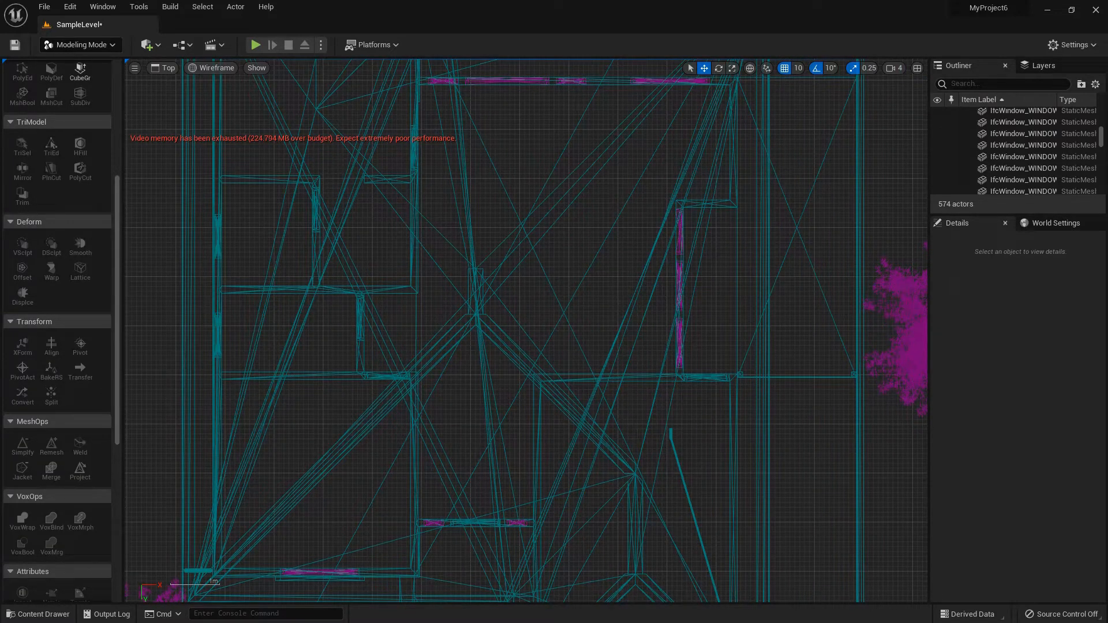
{"action": "left_click", "coordinate": [82, 45]}
{"action": "left_click", "coordinate": [85, 66]}
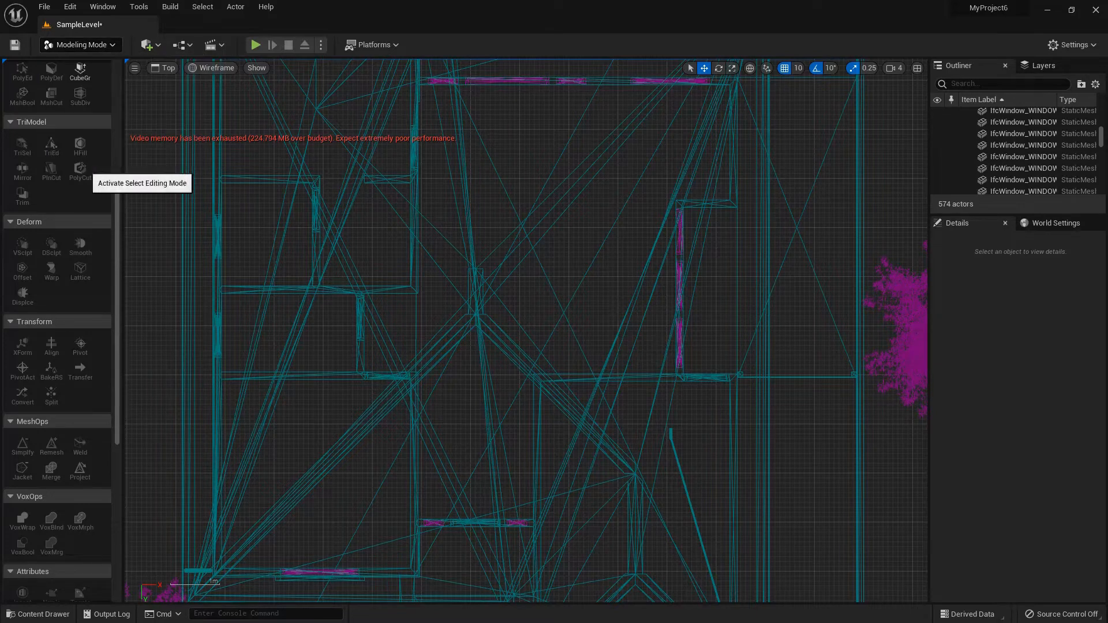
{"action": "left_click", "coordinate": [40, 68]}
{"action": "left_click", "coordinate": [63, 81]}
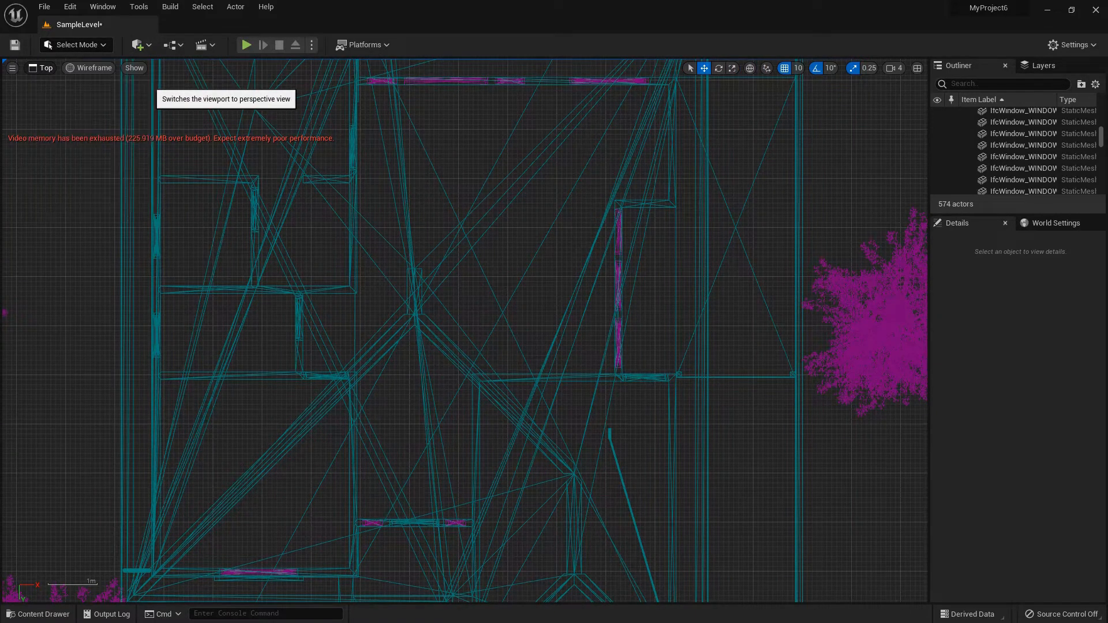
Step: Apply the M_Glass material to the panes of both narrow windows flanking the entrance door
{"action": "key", "text": "w"}
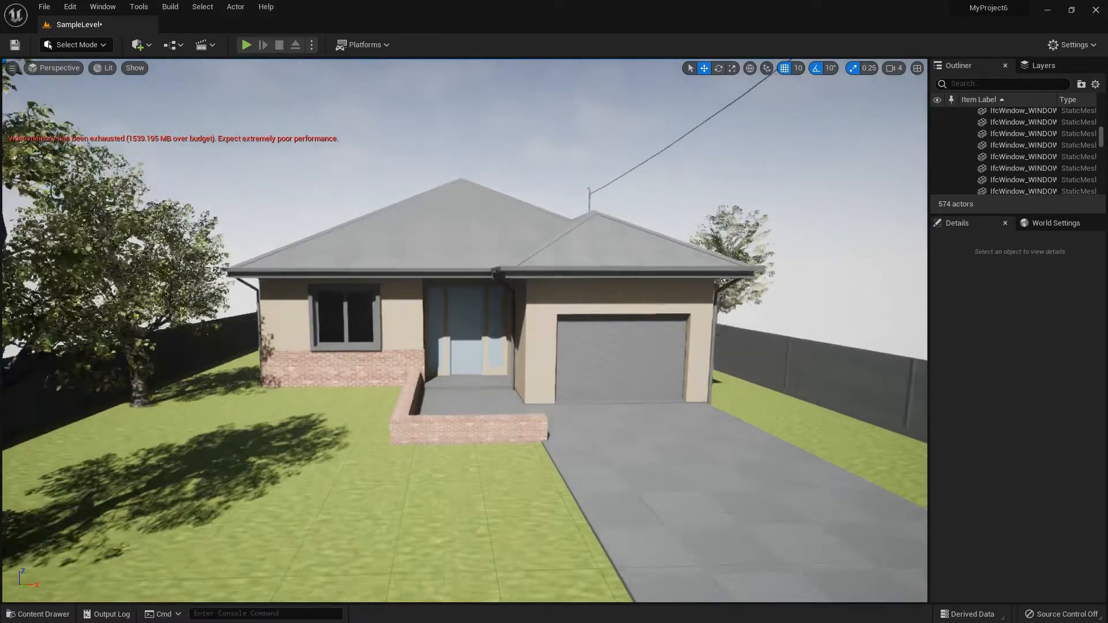
{"action": "key", "text": "w"}
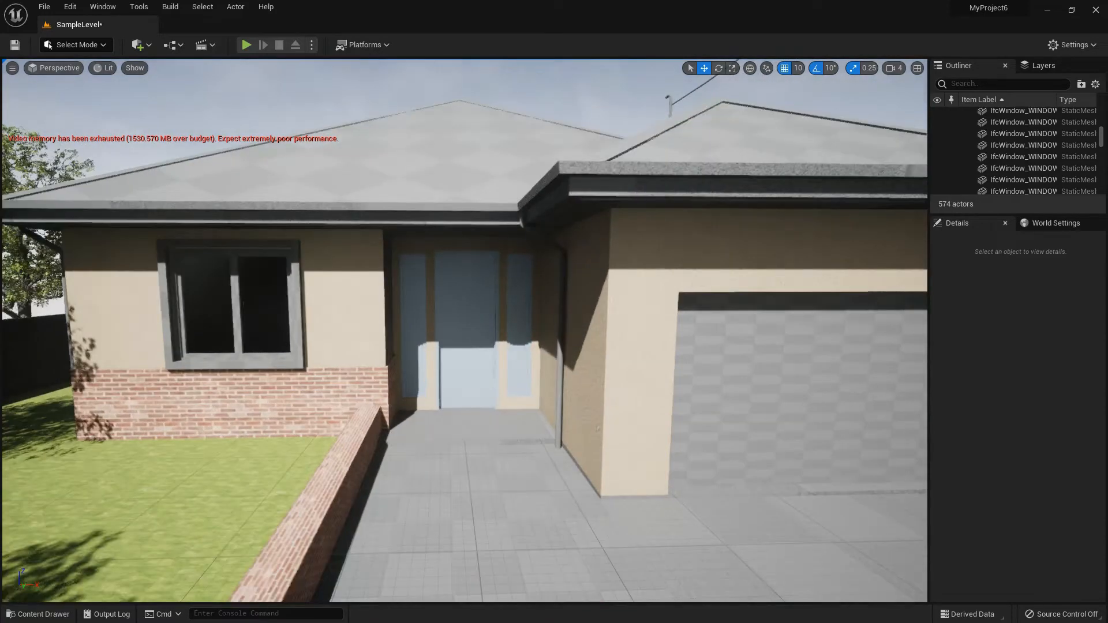
{"action": "key", "text": "s"}
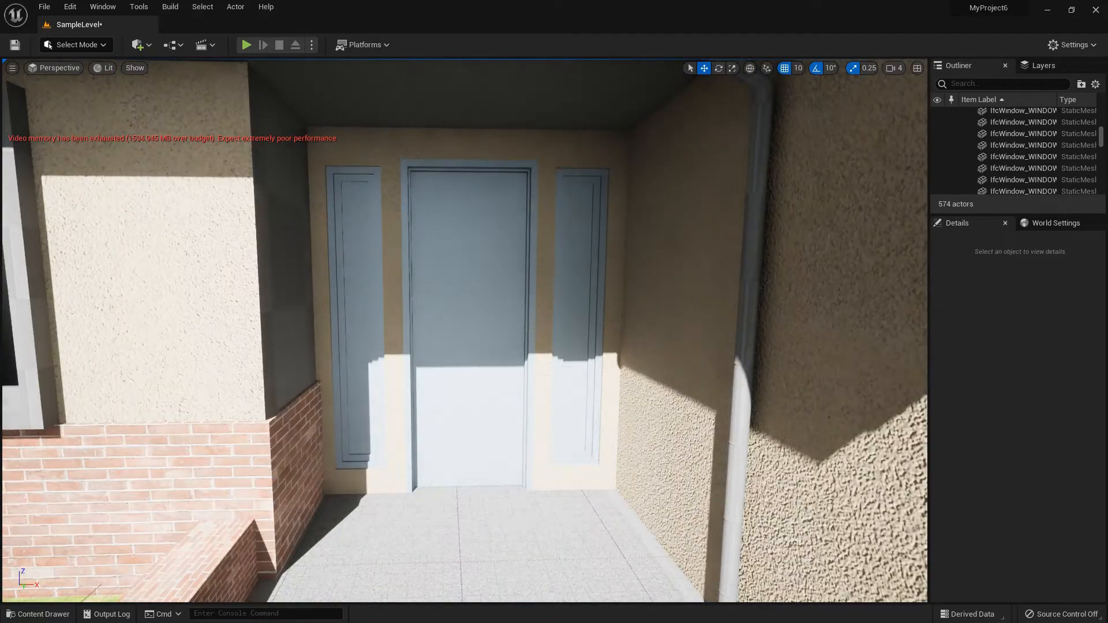
{"action": "key", "text": "ctrl+space"}
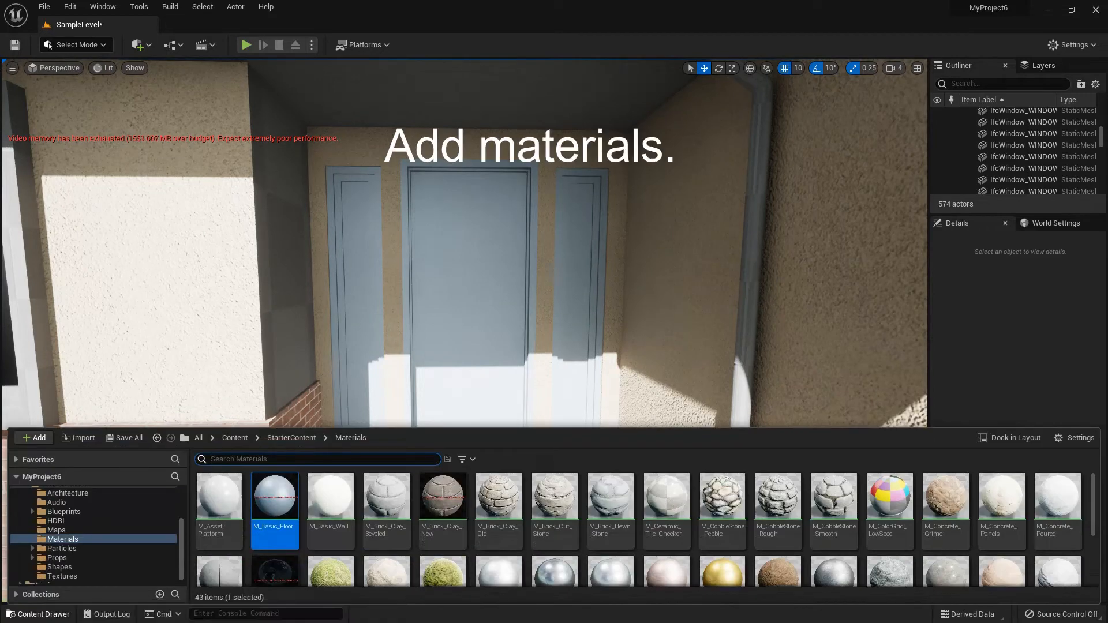
{"action": "left_click_drag", "start_coordinate": [279, 574], "coordinate": [364, 333]}
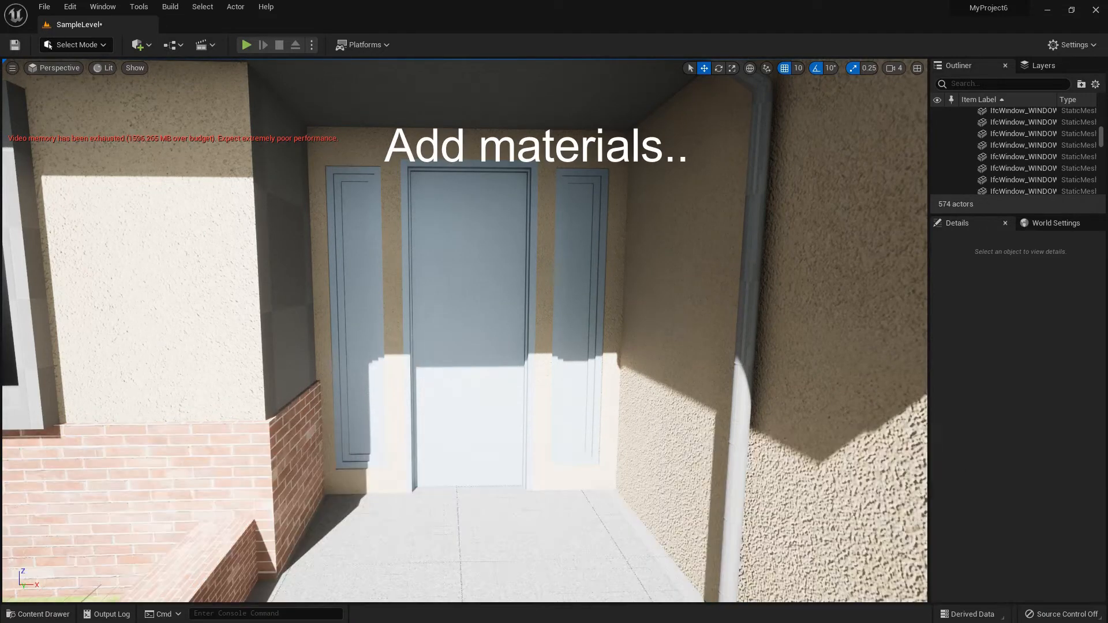
{"action": "key", "text": "ctrl+space"}
{"action": "left_click_drag", "start_coordinate": [280, 573], "coordinate": [358, 329]}
{"action": "key", "text": "ctrl+space"}
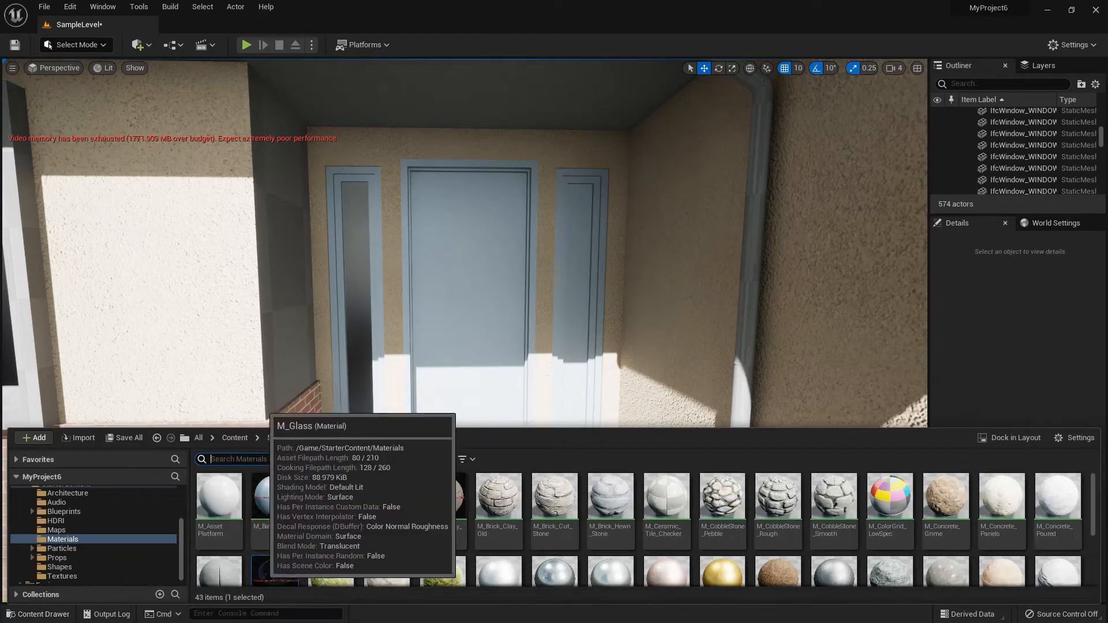
{"action": "left_click_drag", "start_coordinate": [274, 572], "coordinate": [580, 323]}
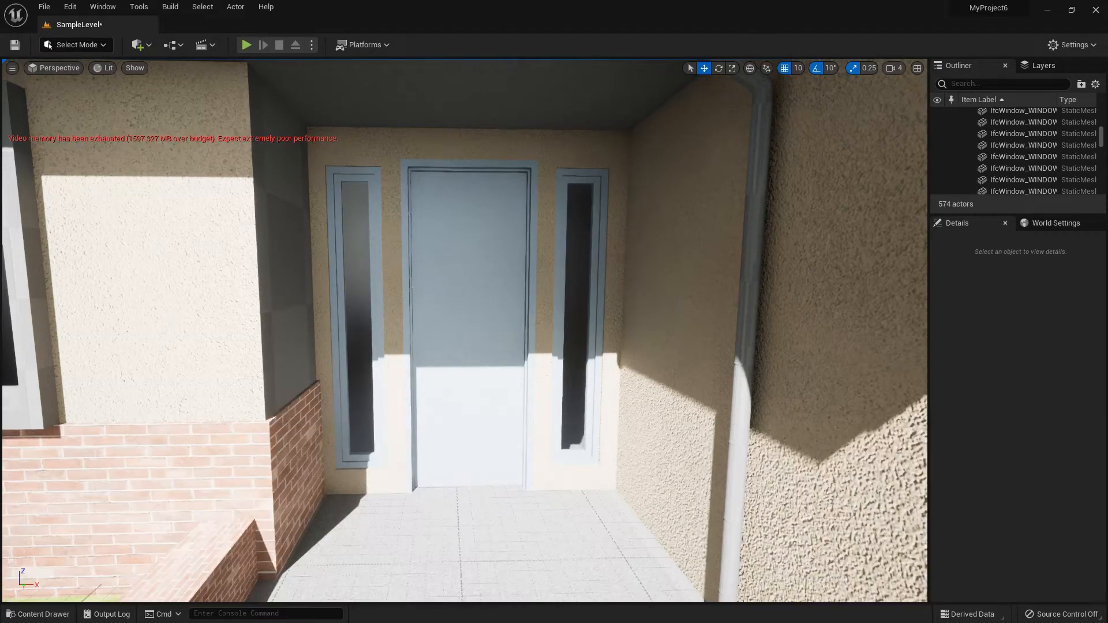
Step: Apply the material instance from the Megascans Stucco_Facade surface folder to the grey wall section beside the entrance porch
{"action": "key", "text": "ctrl+space"}
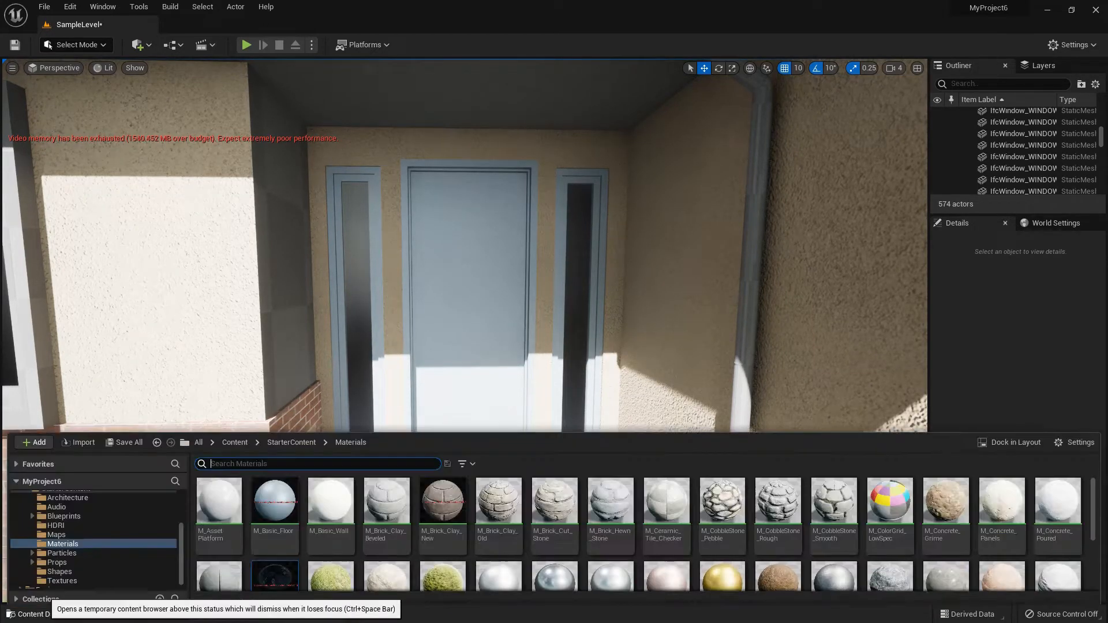
{"action": "left_click_drag", "start_coordinate": [181, 548], "coordinate": [181, 531]}
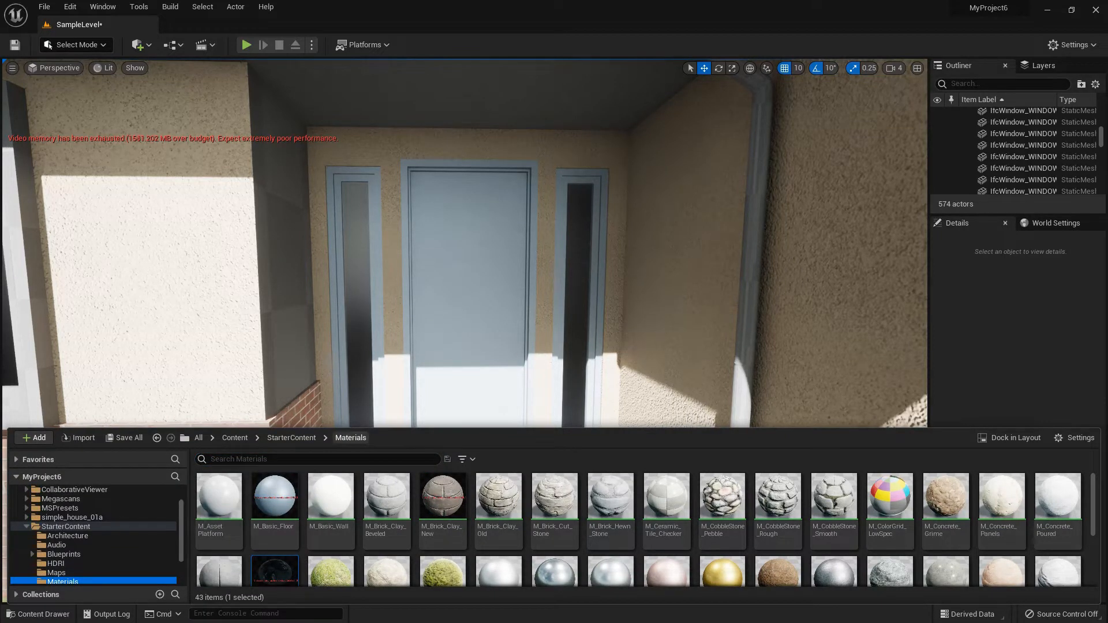
{"action": "scroll", "coordinate": [94, 535], "scroll_direction": "up", "scroll_amount": 1}
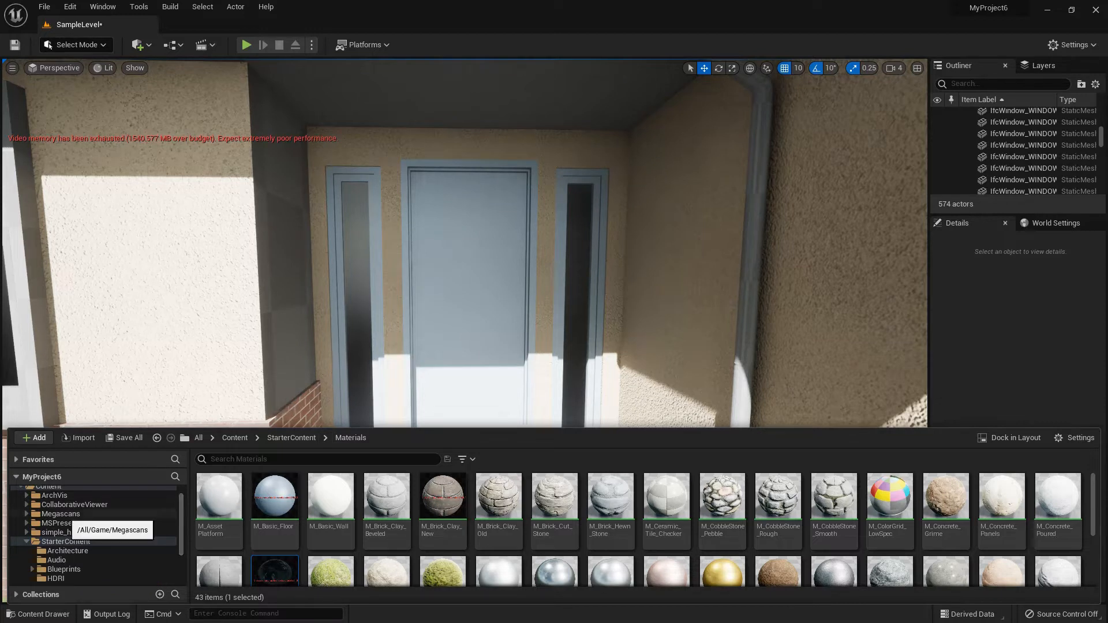
{"action": "left_click", "coordinate": [60, 514]}
{"action": "double_click", "coordinate": [330, 495]}
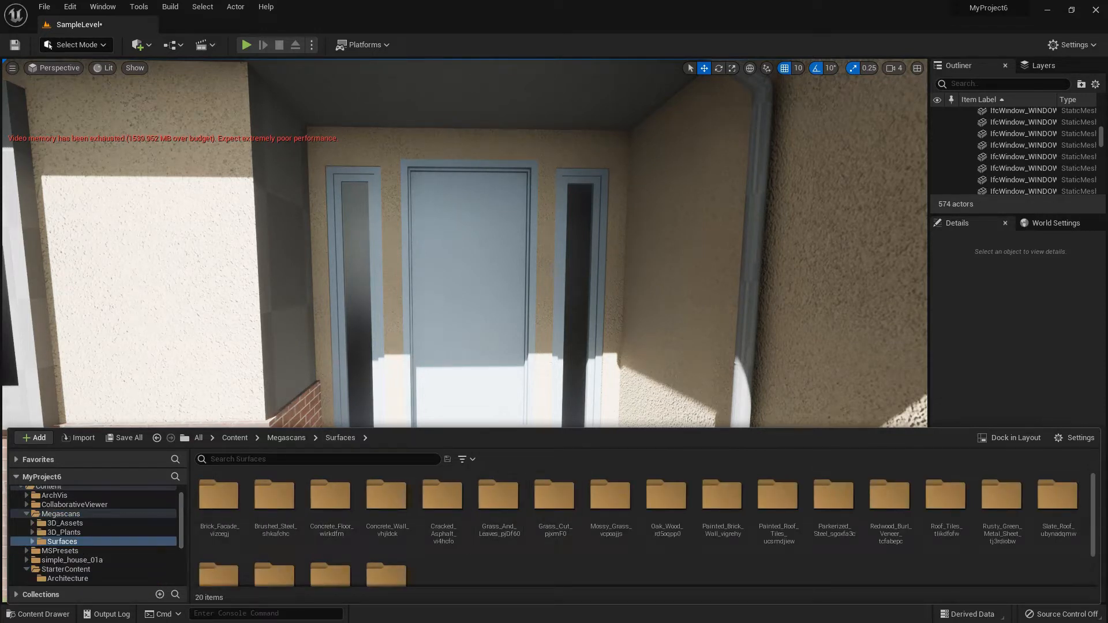
{"action": "scroll", "coordinate": [647, 529], "scroll_direction": "down", "scroll_amount": 2}
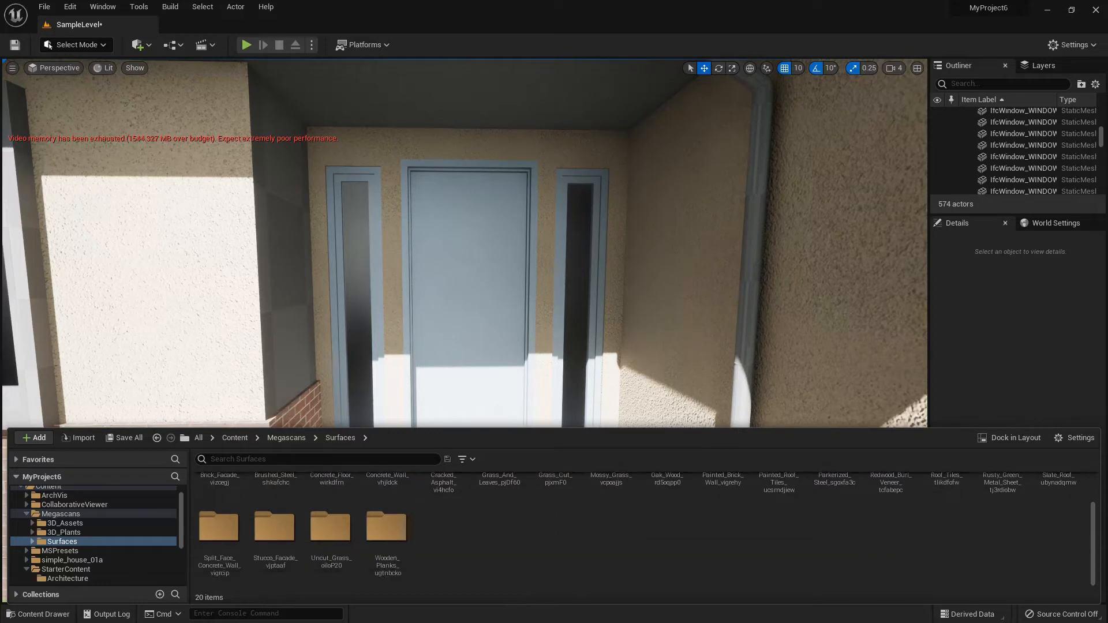
{"action": "double_click", "coordinate": [275, 528]}
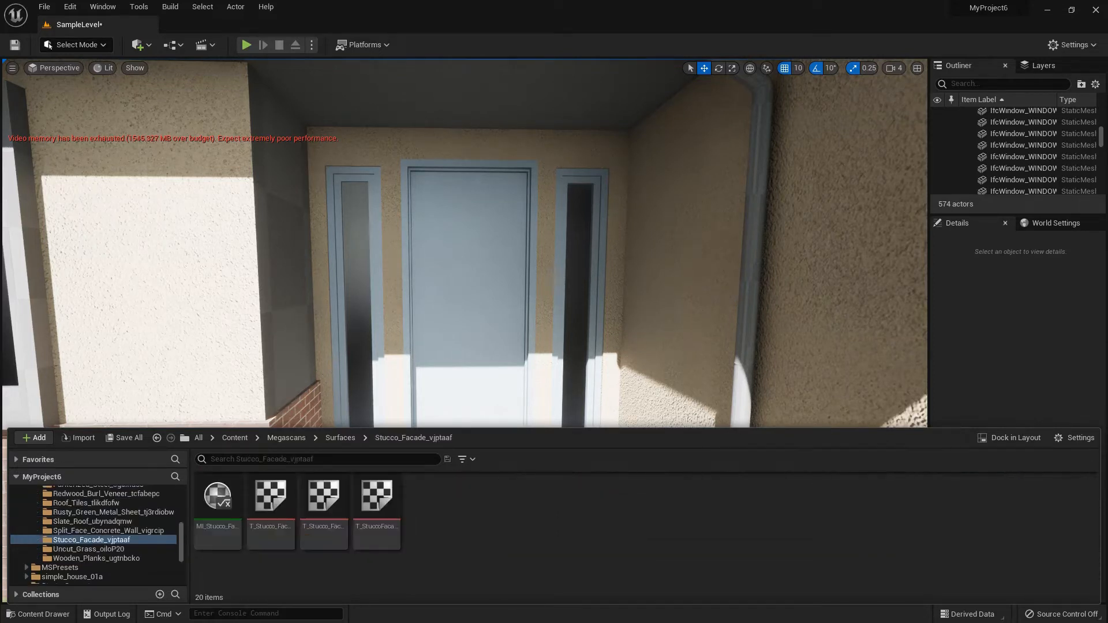
{"action": "left_click_drag", "start_coordinate": [218, 498], "coordinate": [284, 311]}
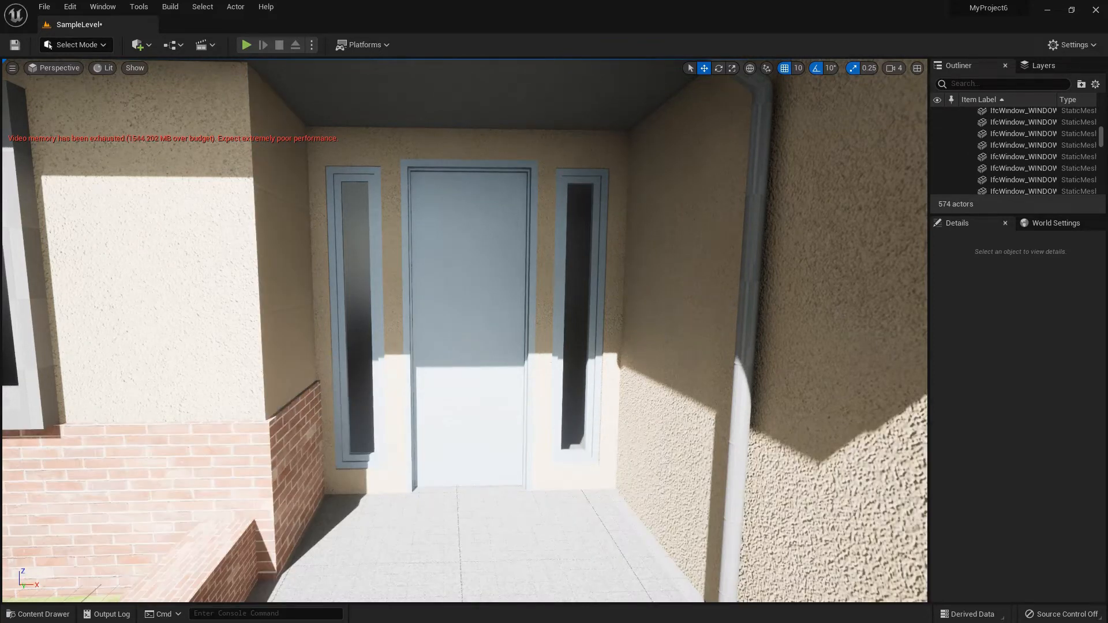
Step: From inside the house, apply the M_Glass material to the two central tall panes and both narrow windows flanking them
{"action": "key", "text": "w"}
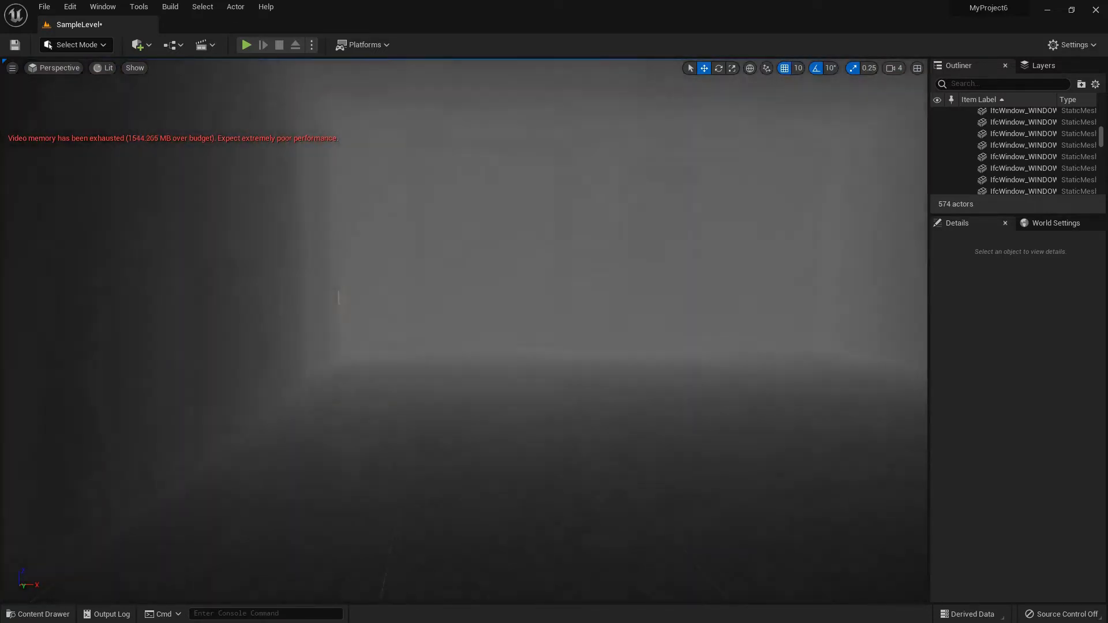
{"action": "key", "text": "e"}
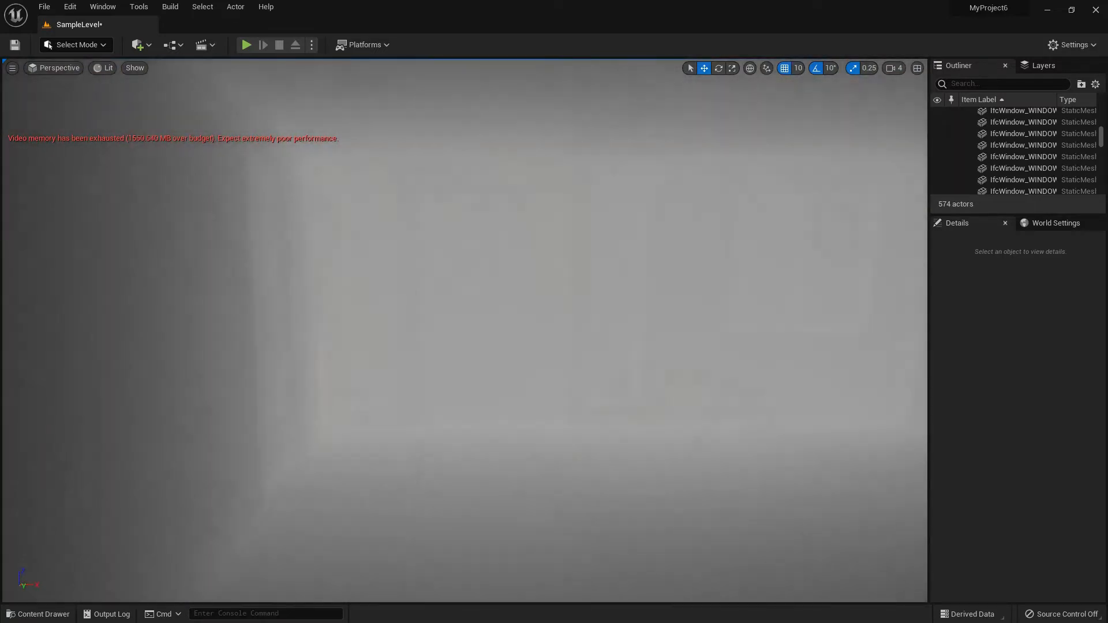
{"action": "key", "text": "ctrl+space"}
{"action": "left_click_drag", "start_coordinate": [273, 572], "coordinate": [346, 345]}
{"action": "left_click", "coordinate": [63, 614]}
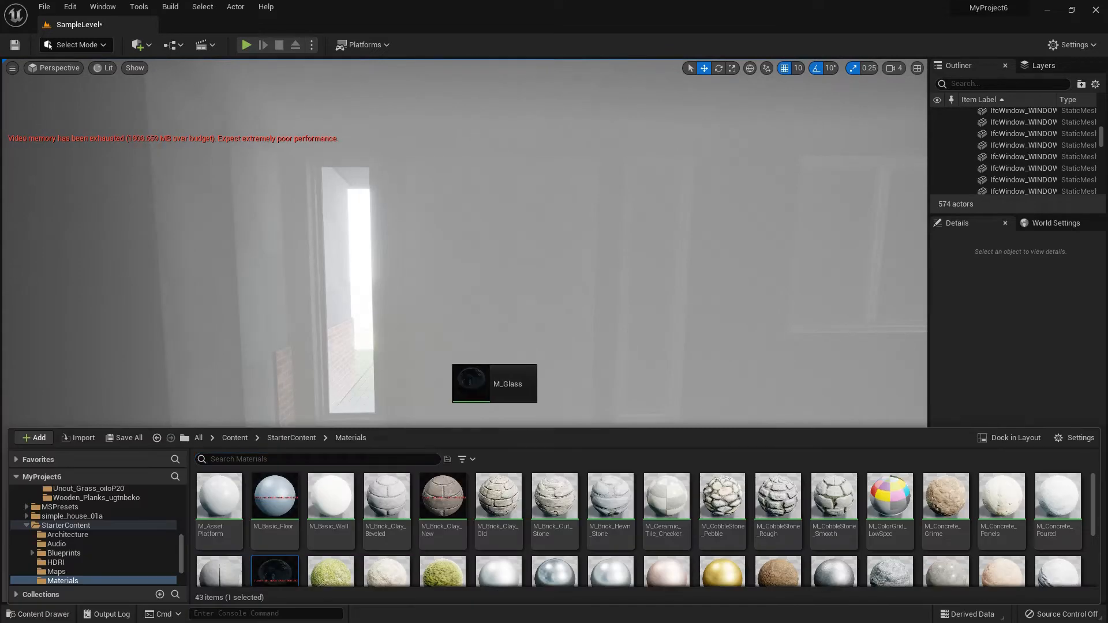
{"action": "left_click_drag", "start_coordinate": [443, 355], "coordinate": [443, 354]}
{"action": "left_click", "coordinate": [63, 614]}
{"action": "left_click_drag", "start_coordinate": [274, 572], "coordinate": [552, 364]}
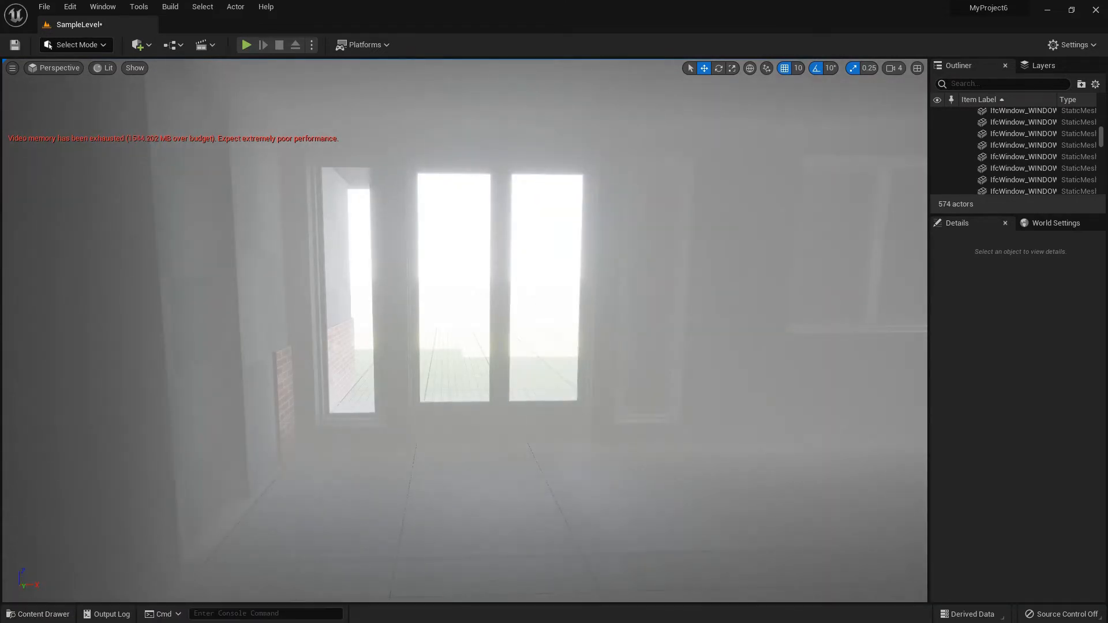
{"action": "left_click", "coordinate": [63, 615]}
{"action": "left_click_drag", "start_coordinate": [275, 572], "coordinate": [655, 369]}
Step: Apply the M_Glass material to both panes of the smaller two-part window on the same wall
{"action": "left_click", "coordinate": [62, 614]}
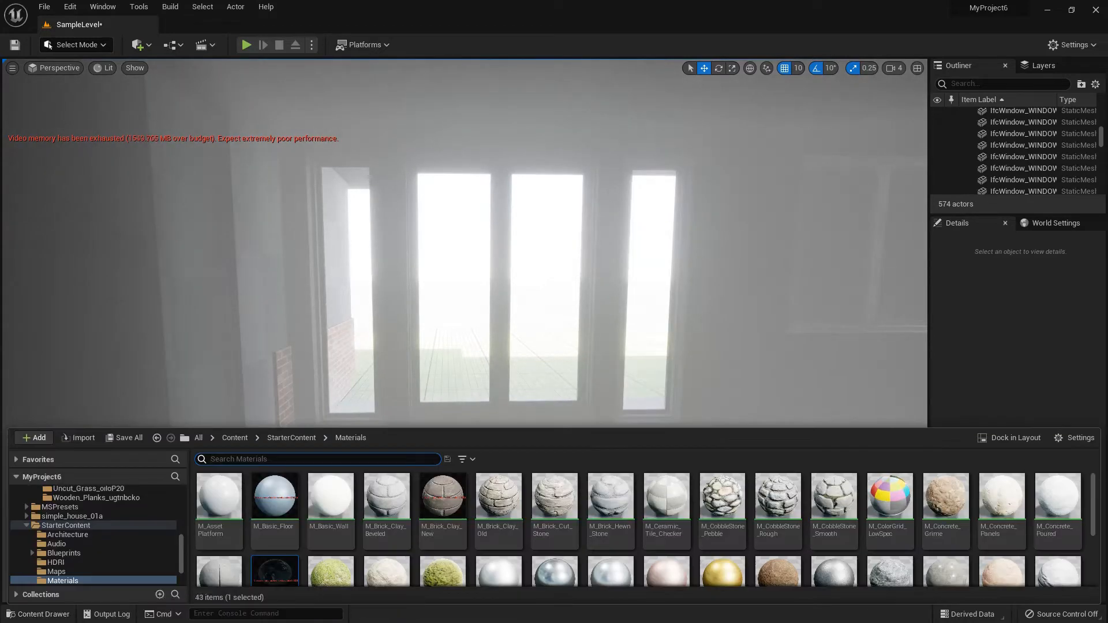
{"action": "left_click_drag", "start_coordinate": [274, 572], "coordinate": [834, 246]}
{"action": "left_click", "coordinate": [63, 614]}
{"action": "left_click_drag", "start_coordinate": [914, 290], "coordinate": [911, 289]}
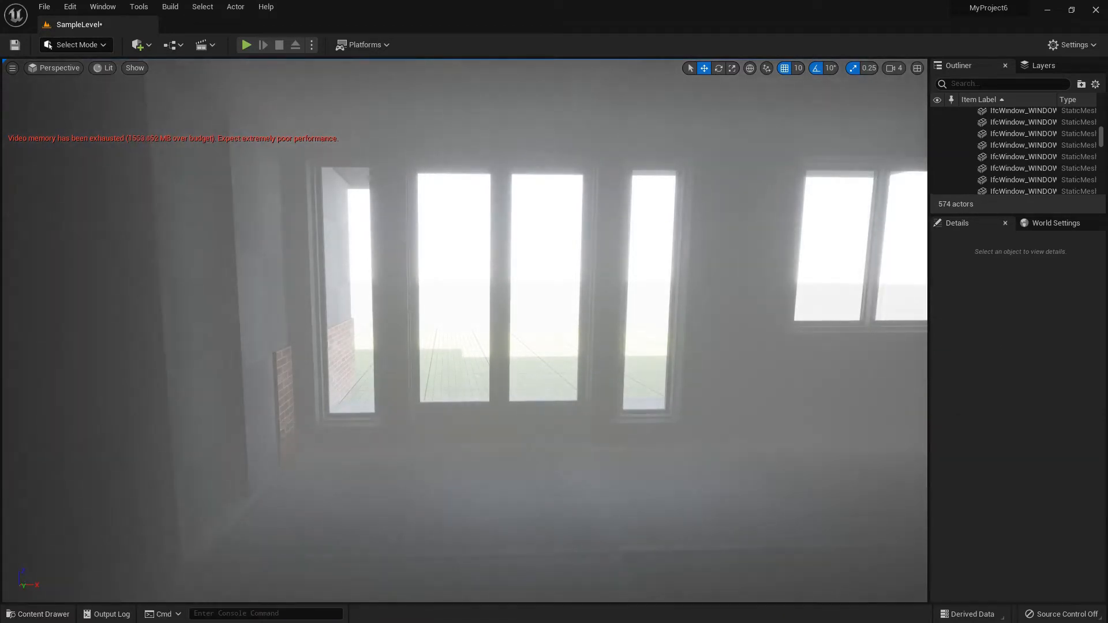
Step: Face the adjoining interior side wall and switch the viewport to wireframe shading
{"action": "key", "text": "s"}
{"action": "right_click_drag", "start_coordinate": [808, 300], "coordinate": [926, 288]}
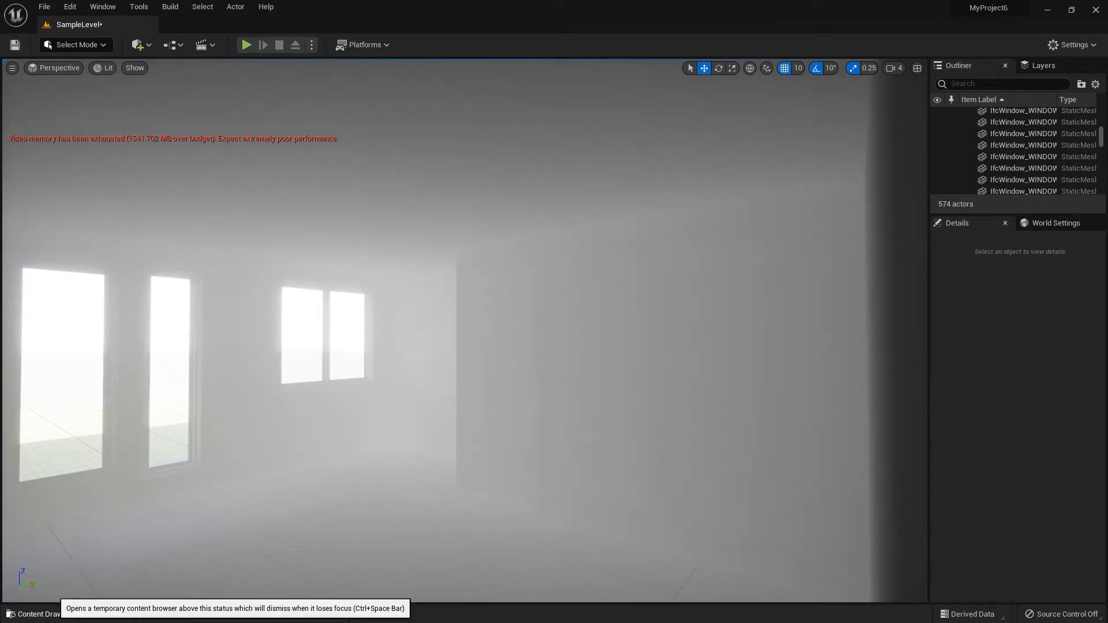
{"action": "left_click", "coordinate": [34, 614]}
{"action": "left_click", "coordinate": [103, 68]}
{"action": "left_click", "coordinate": [124, 123]}
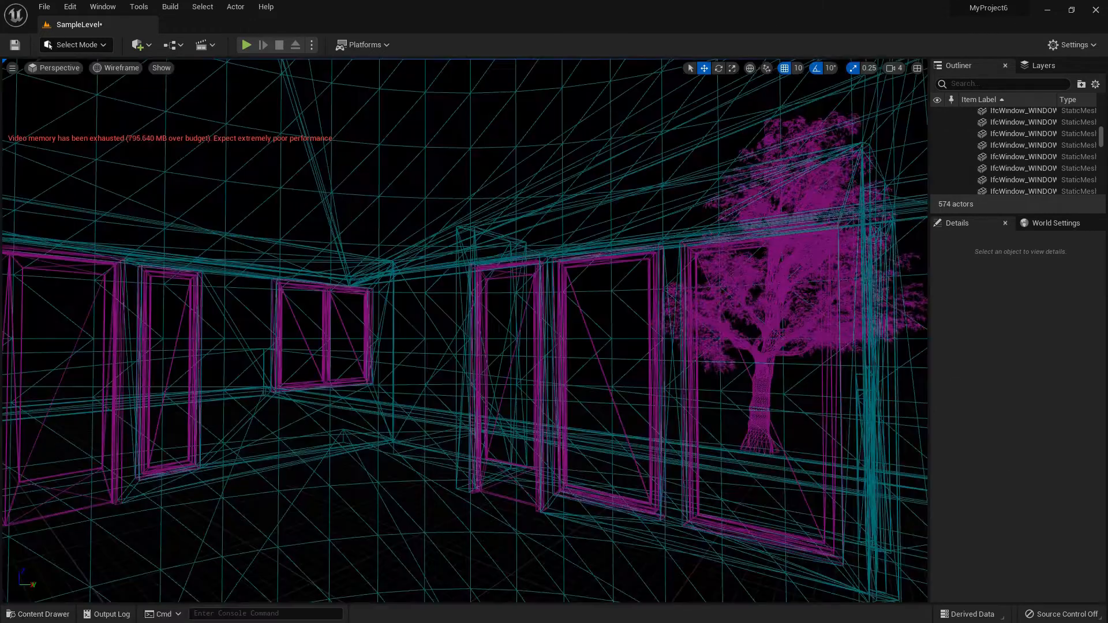
Step: Apply the M_Glass material to the hinged full-lite door's pane and the panes of the two windows beside it, including Awning_4
{"action": "left_click", "coordinate": [506, 386]}
{"action": "left_click", "coordinate": [49, 614]}
{"action": "left_click_drag", "start_coordinate": [277, 561], "coordinate": [508, 384]}
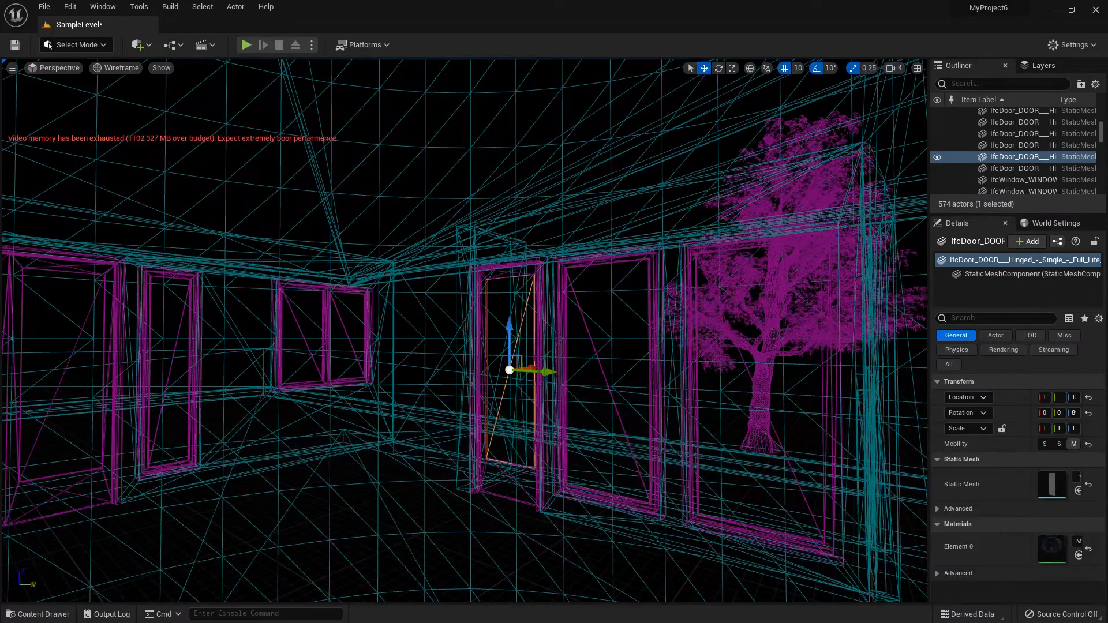
{"action": "left_click", "coordinate": [603, 371]}
{"action": "left_click", "coordinate": [46, 614]}
{"action": "left_click_drag", "start_coordinate": [274, 570], "coordinate": [543, 430]}
{"action": "left_click", "coordinate": [747, 370]}
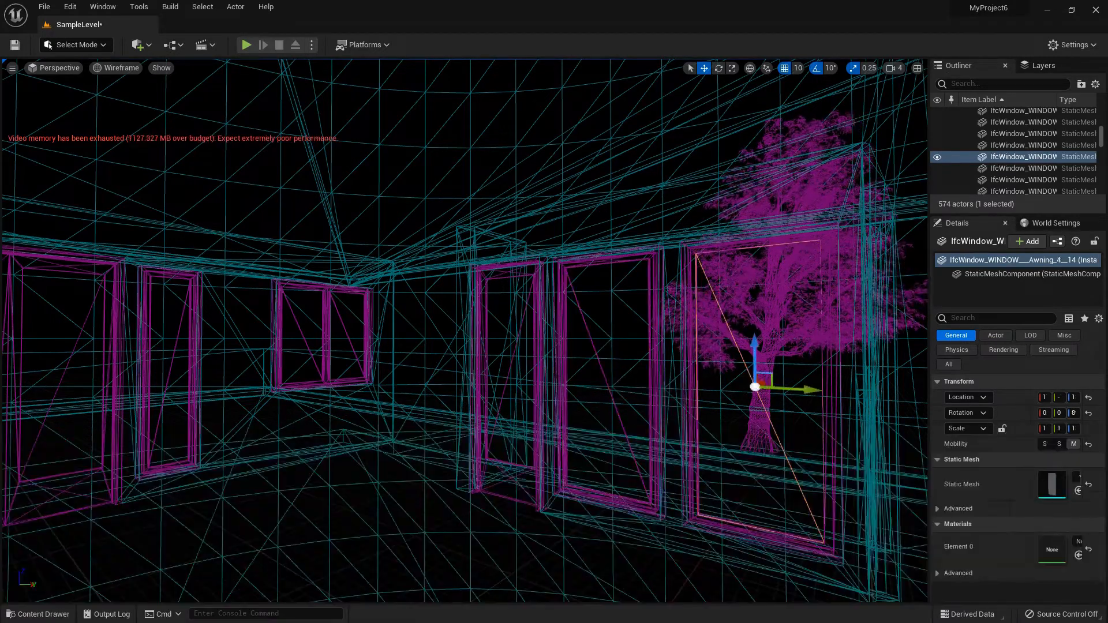
{"action": "left_click", "coordinate": [46, 614]}
{"action": "left_click_drag", "start_coordinate": [753, 374], "coordinate": [755, 384]}
Step: Return the perspective viewport to lit shading and bring up the content browser
{"action": "left_click", "coordinate": [57, 68]}
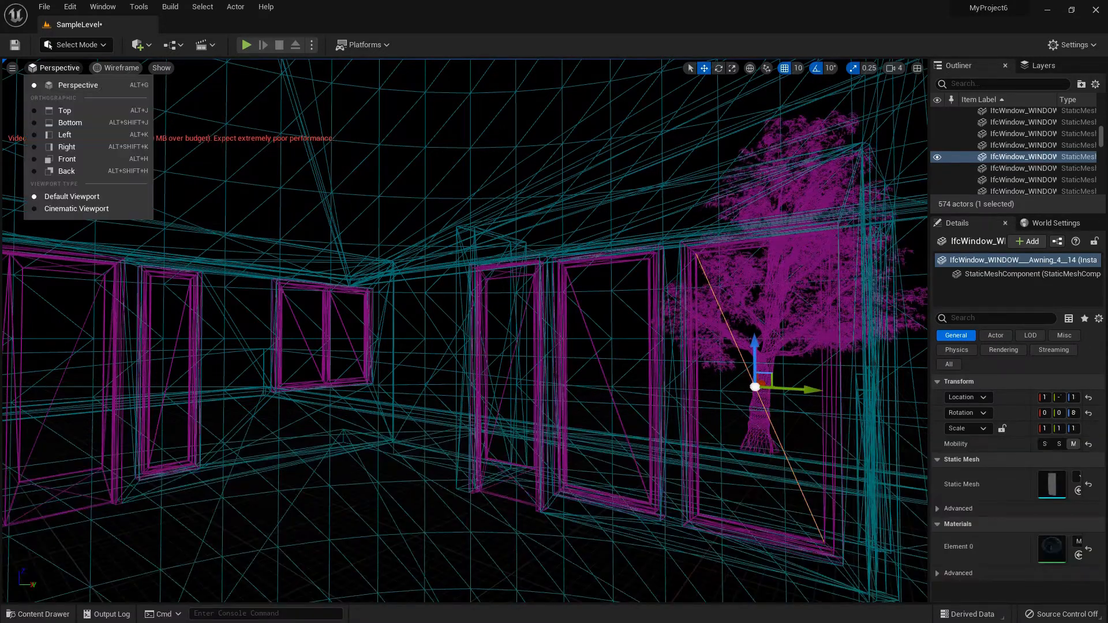
{"action": "left_click", "coordinate": [78, 85]}
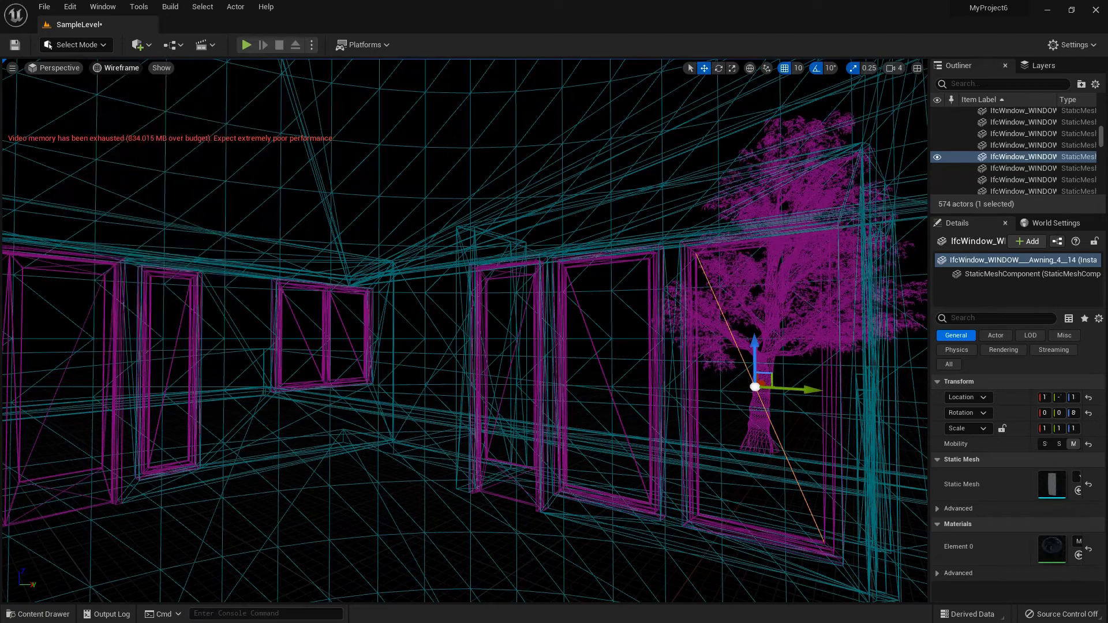
{"action": "key", "text": "alt+4"}
{"action": "key", "text": "ctrl+space"}
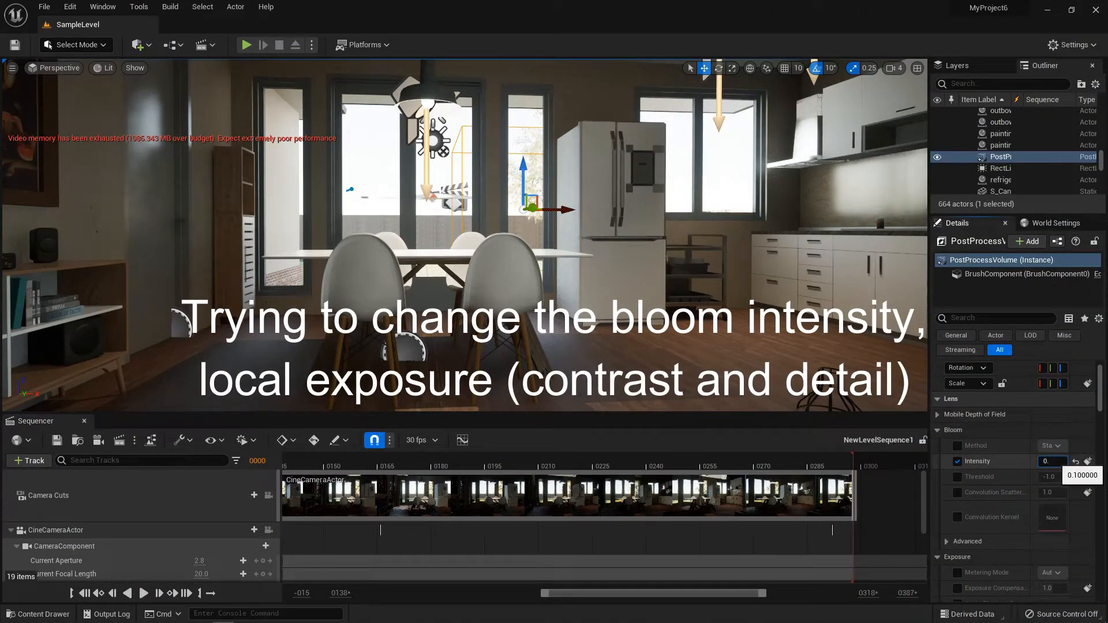
Step: Set the PostProcessVolume's bloom intensity to 0.2 and bring its local exposure settings into view
{"action": "type", "text": "2"}
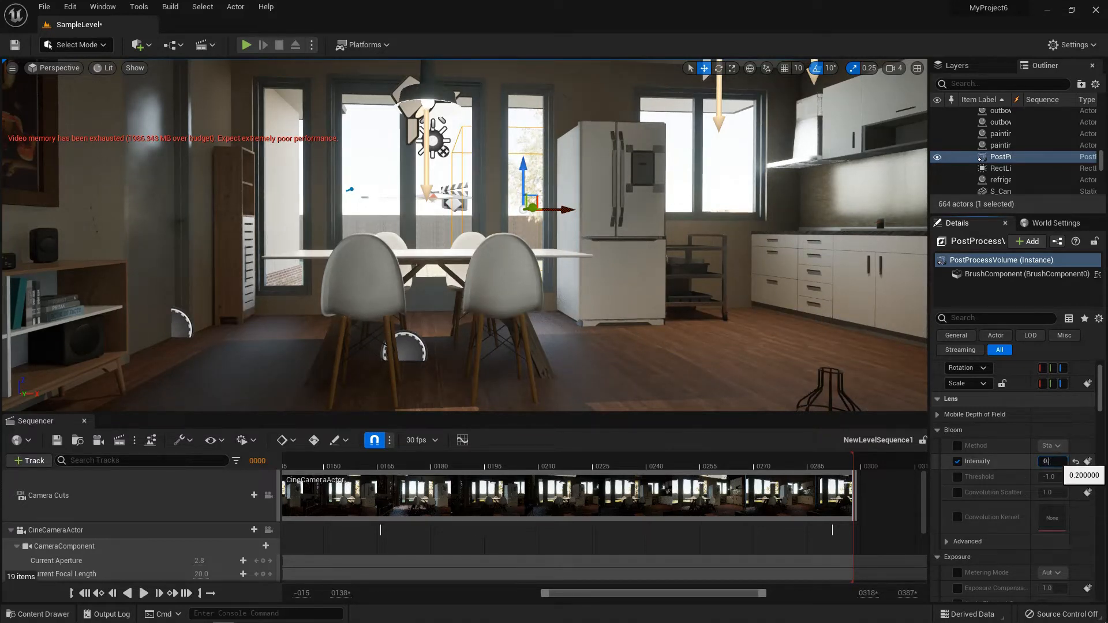
{"action": "scroll", "coordinate": [1046, 450], "scroll_direction": "down", "scroll_amount": 5}
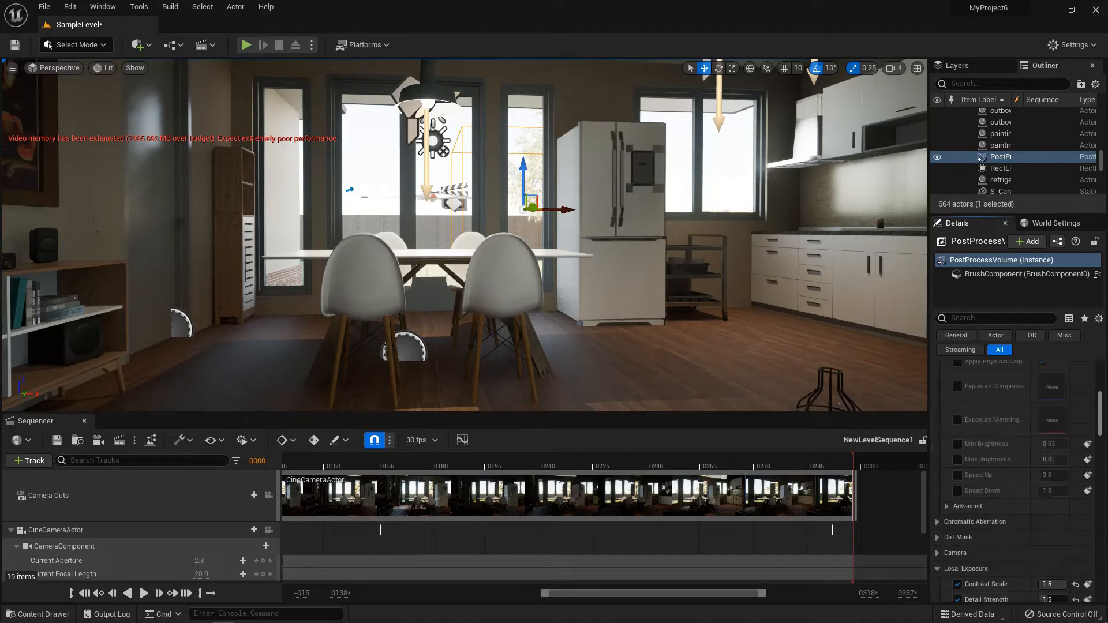
{"action": "scroll", "coordinate": [1014, 485], "scroll_direction": "down", "scroll_amount": 5}
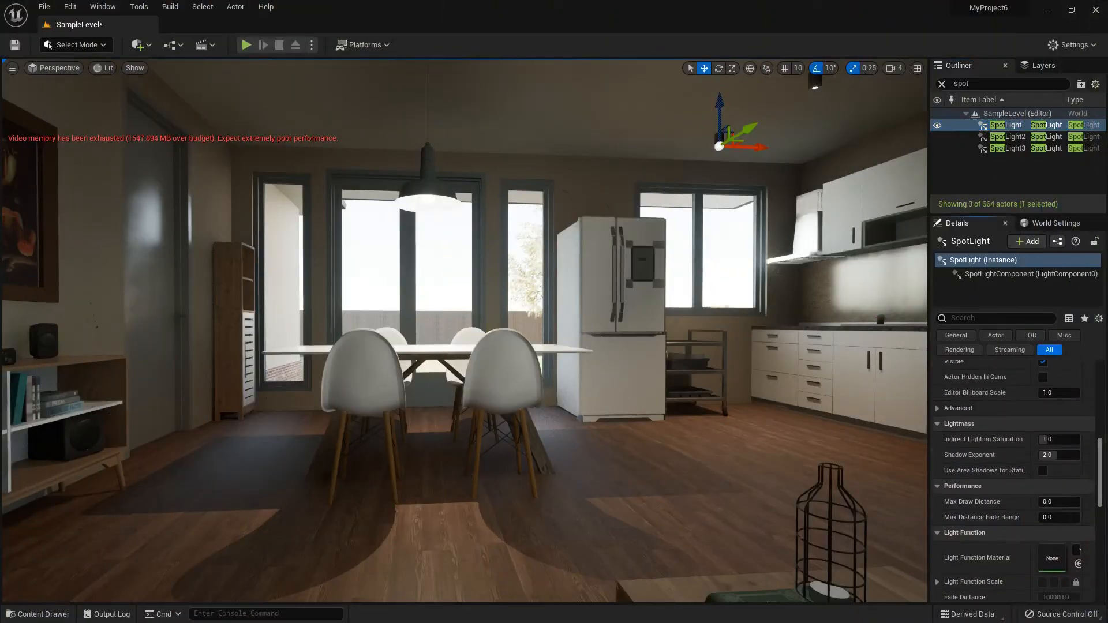
Step: Assign the 90Degree_IES light profile as the IES texture of the selected spot light
{"action": "scroll", "coordinate": [1016, 479], "scroll_direction": "up", "scroll_amount": 5}
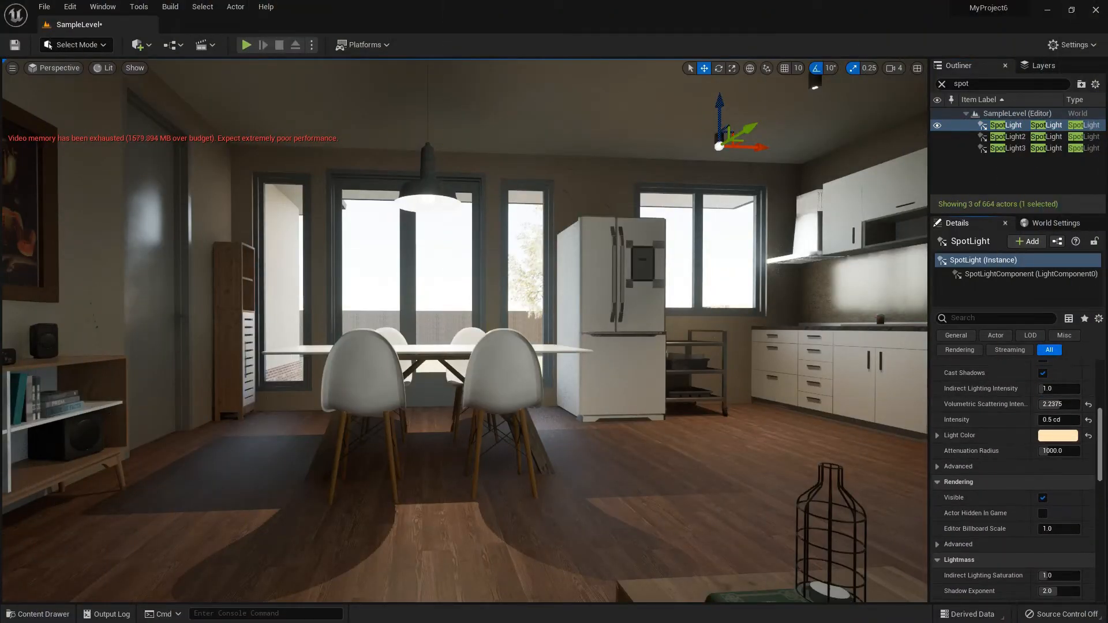
{"action": "scroll", "coordinate": [1016, 479], "scroll_direction": "down", "scroll_amount": 15}
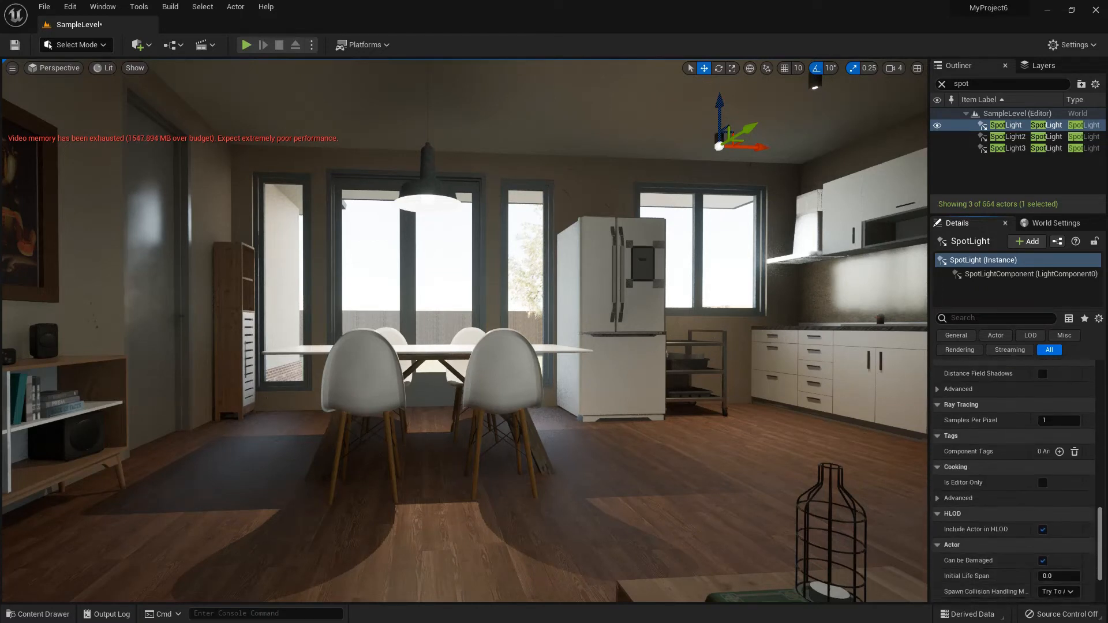
{"action": "scroll", "coordinate": [1016, 479], "scroll_direction": "up", "scroll_amount": 8}
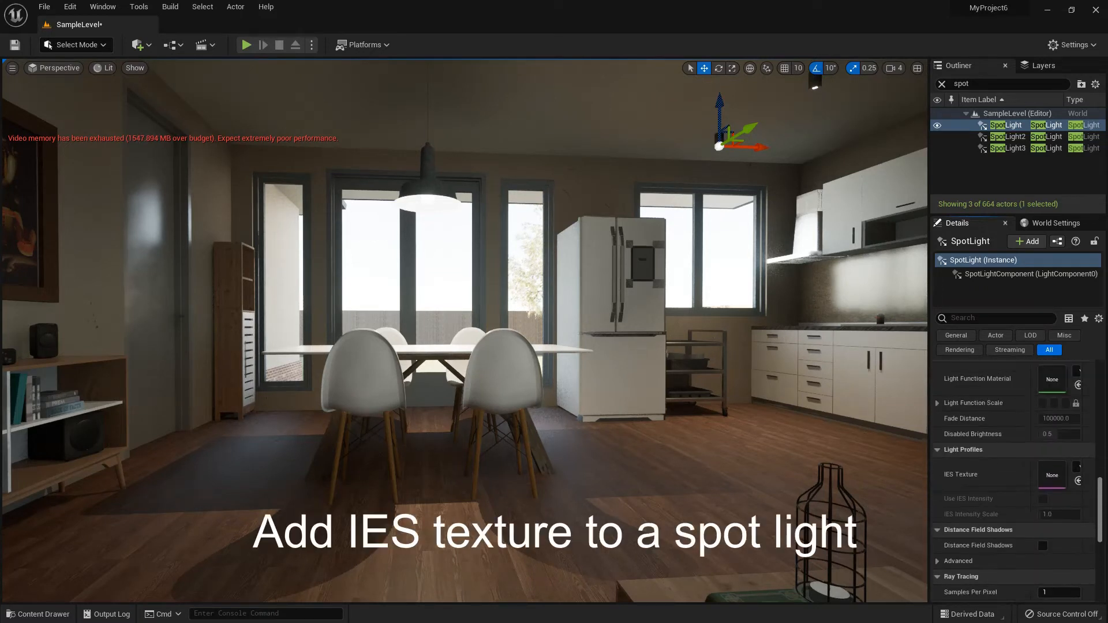
{"action": "left_click", "coordinate": [1076, 467]}
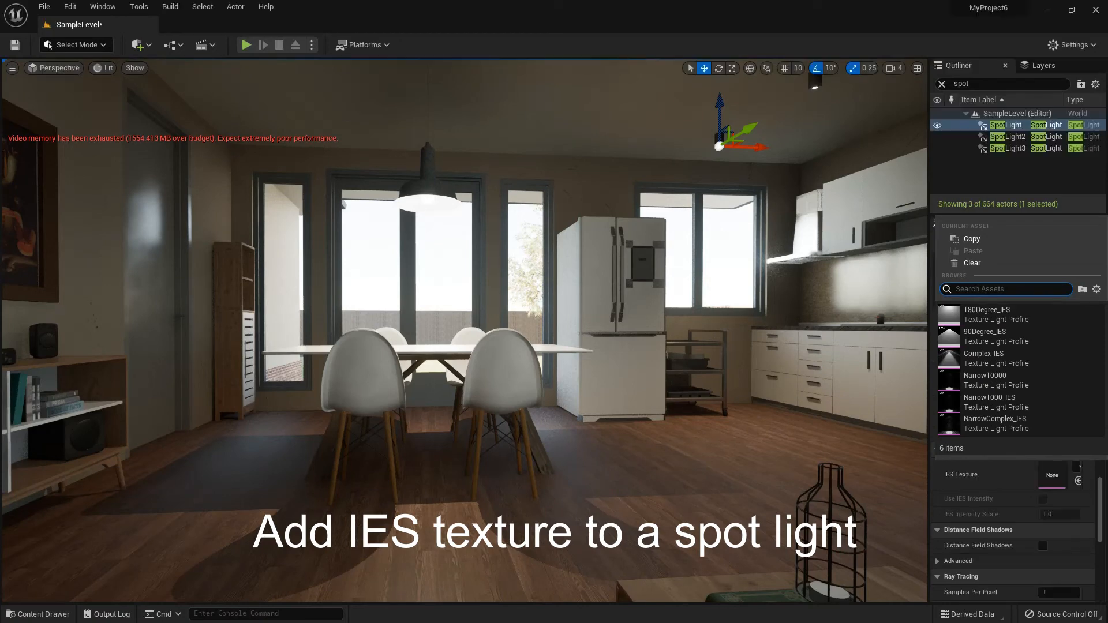
{"action": "left_click", "coordinate": [996, 337]}
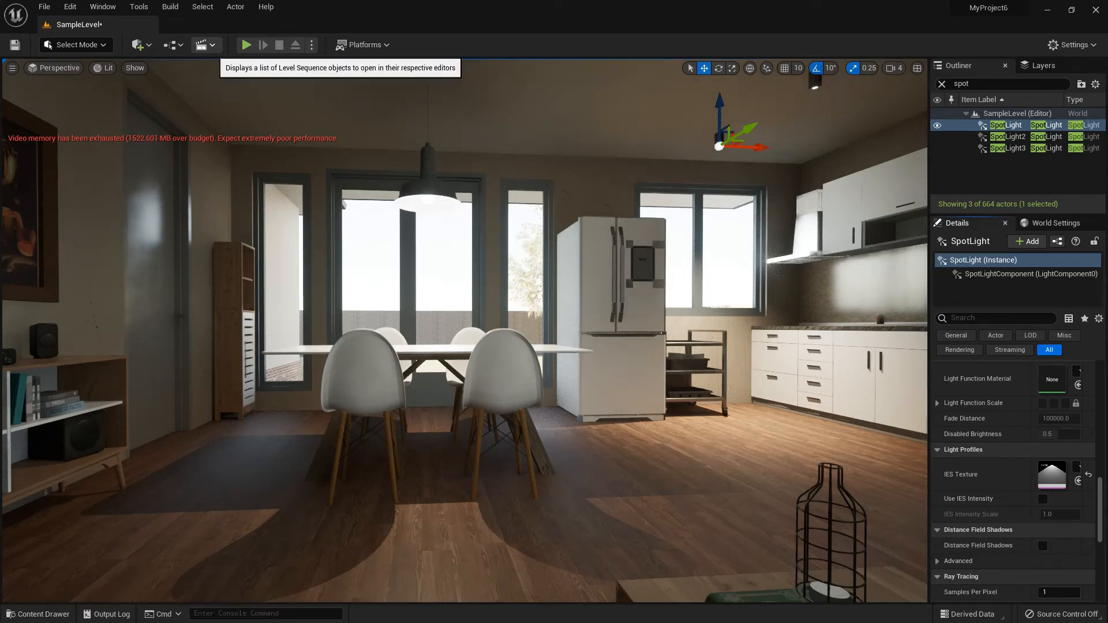
Step: Open the existing NewLevelSequence1 cinematic in Sequencer
{"action": "left_click", "coordinate": [205, 44]}
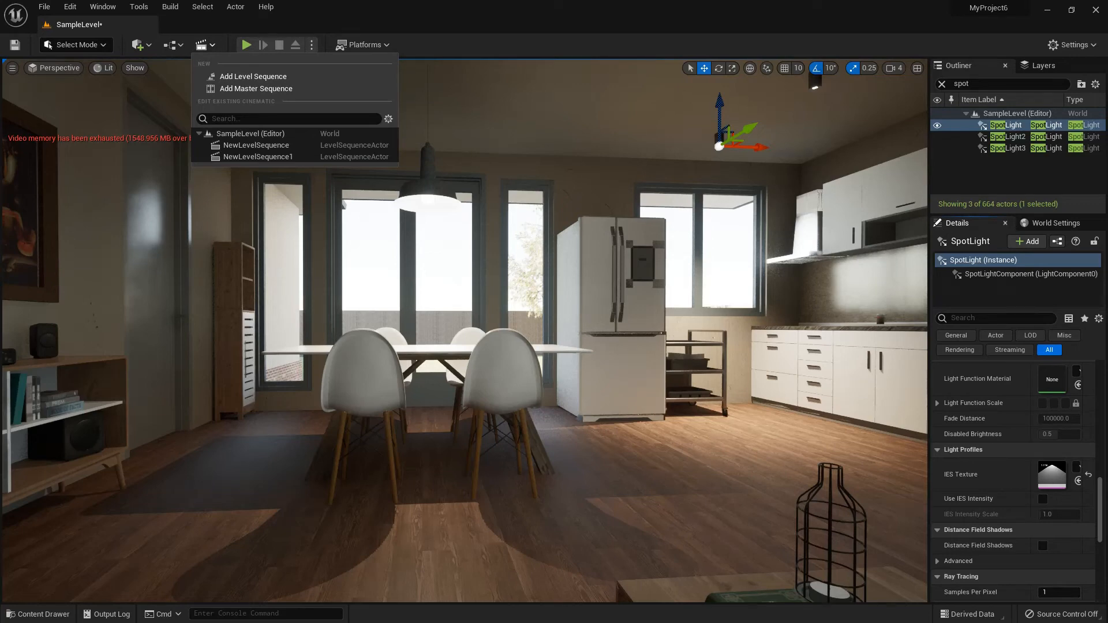
{"action": "left_click", "coordinate": [263, 158]}
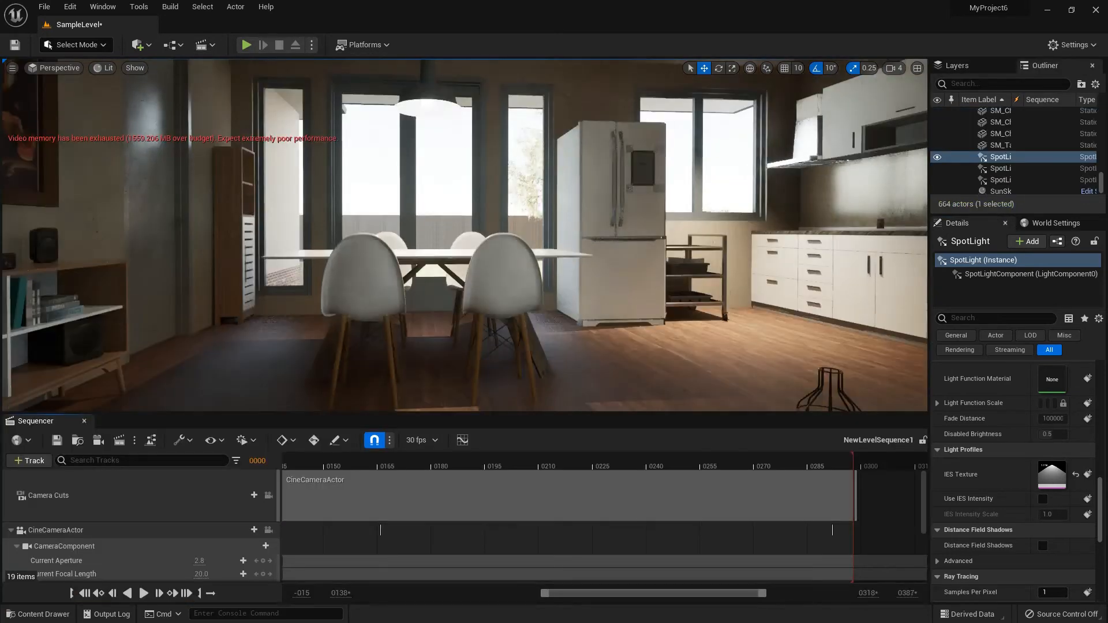